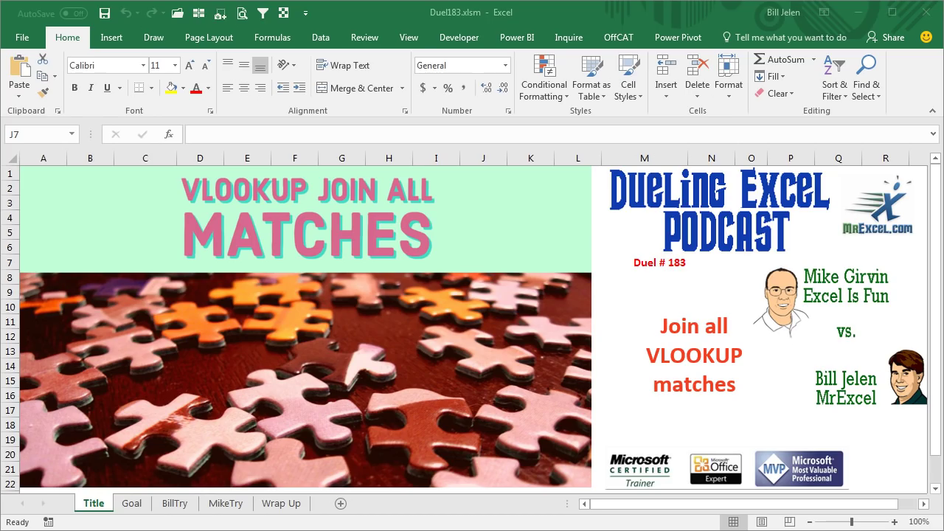
Open the Goal sheet and examine the two rows for ID 109876 in A2:A3
click(131, 504)
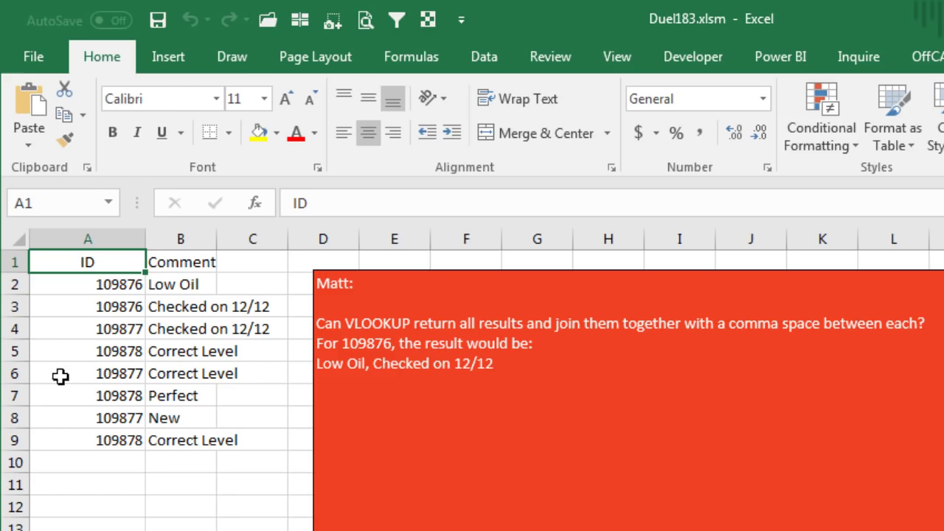
click(79, 285)
drag(79, 286, 82, 305)
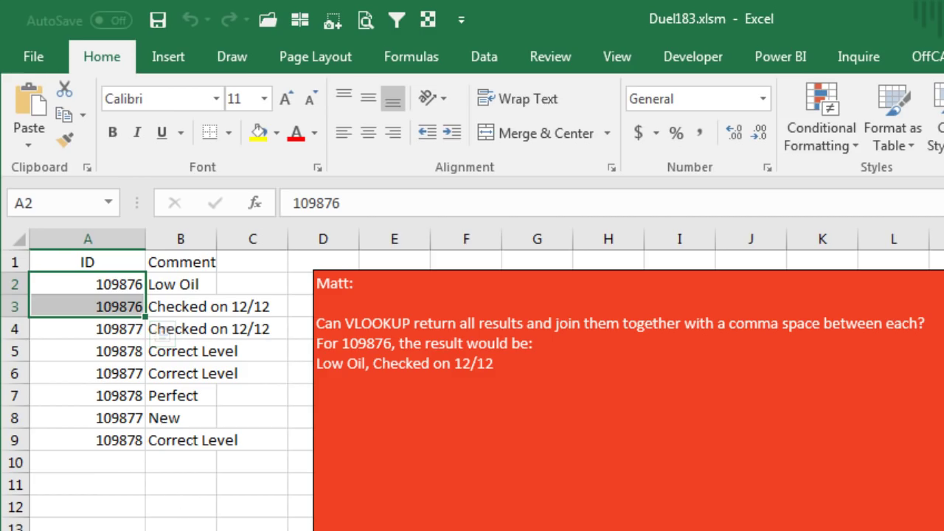
key(ctrl+Home)
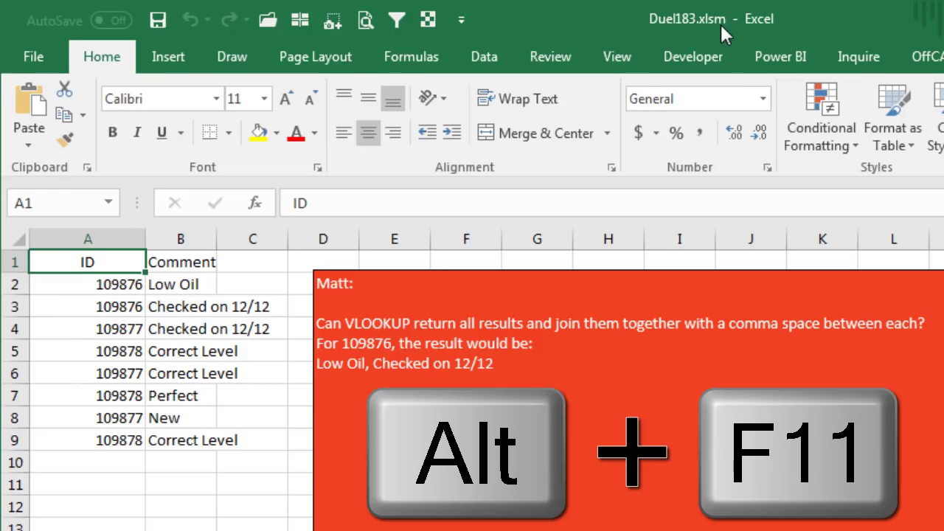
Insert a VBA module in Duel183.xlsm and write a GetAll(LookFor, MyRange As Range) function joining the adjacent values of matching cells with ", "
key(alt+F11)
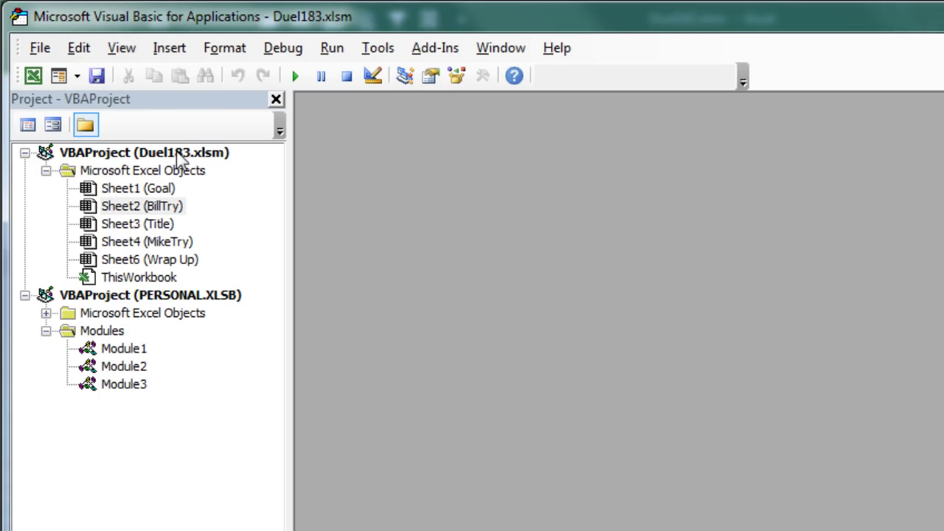
click(163, 56)
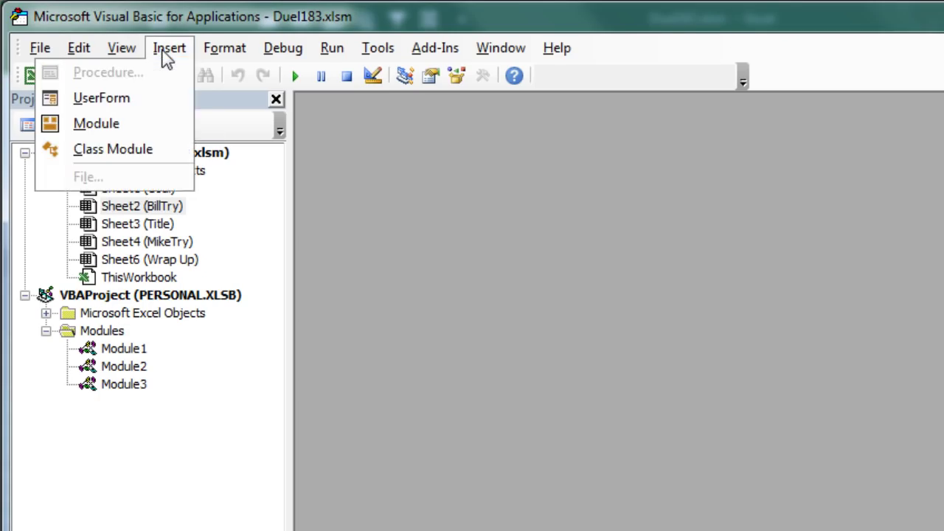
click(121, 129)
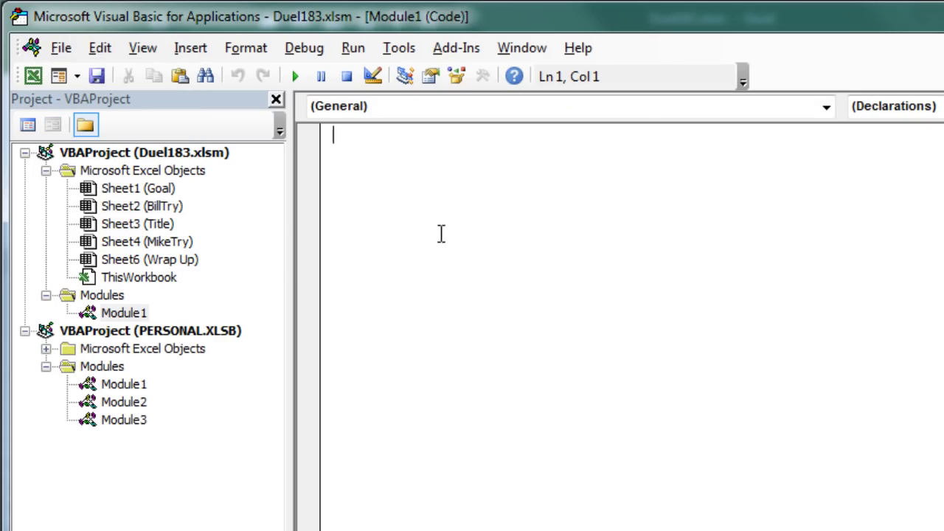
text(Function GetAll(LookFor, MyRange As Range)     GetAll = ""     For Each Cell In MyRange         If Cell.Value = LookFor Then             If Len(GetAll) > 0 Then                 GetAll = GetAll & ", "             End If             GetAll = GetAll & Cell.Offset(0, 1).Value         End If     Next Cell End Function)
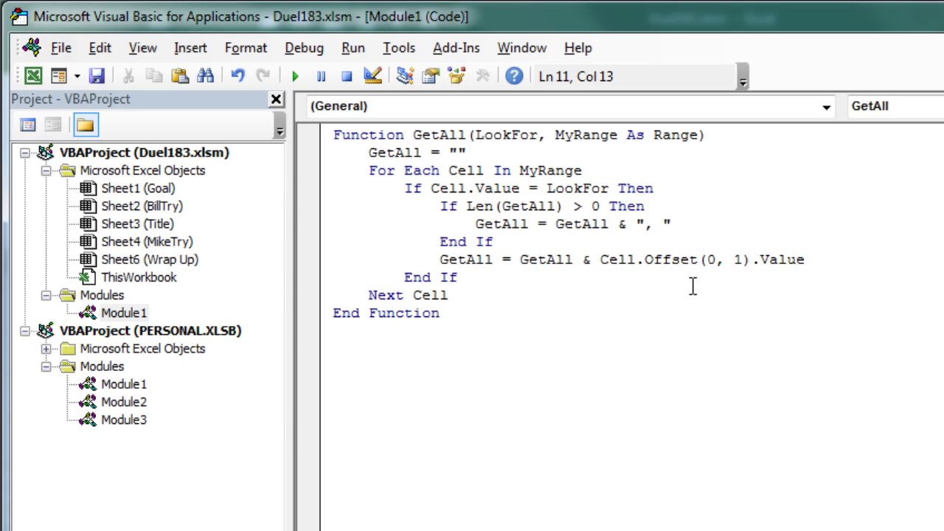
key(alt+F11)
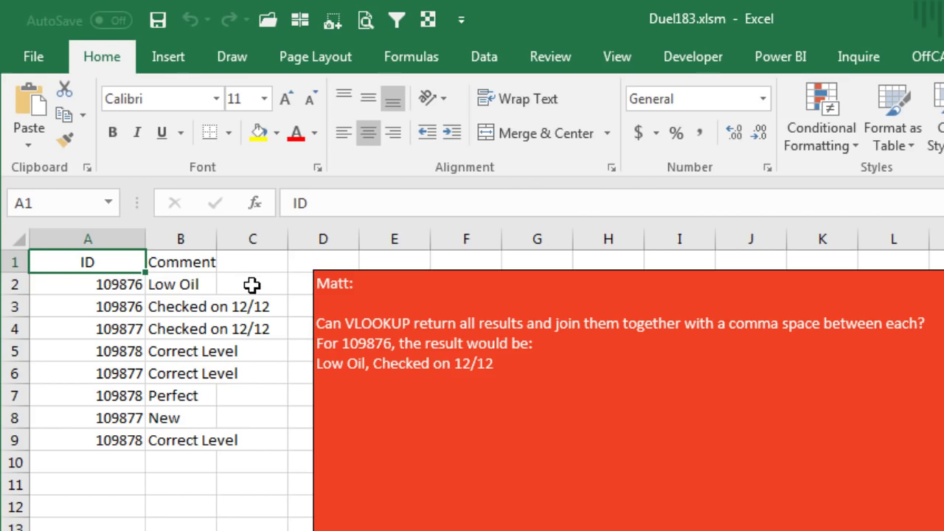
key(alt+F11)
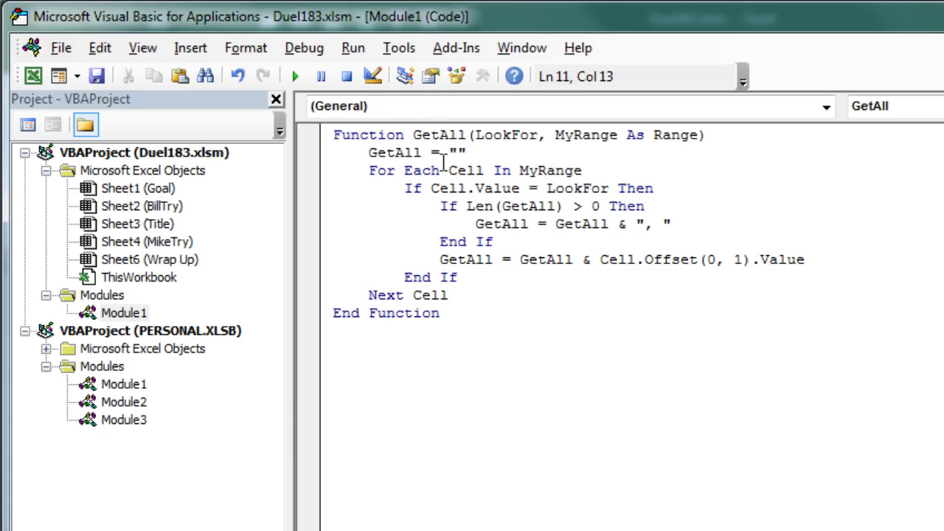
key(alt+F11)
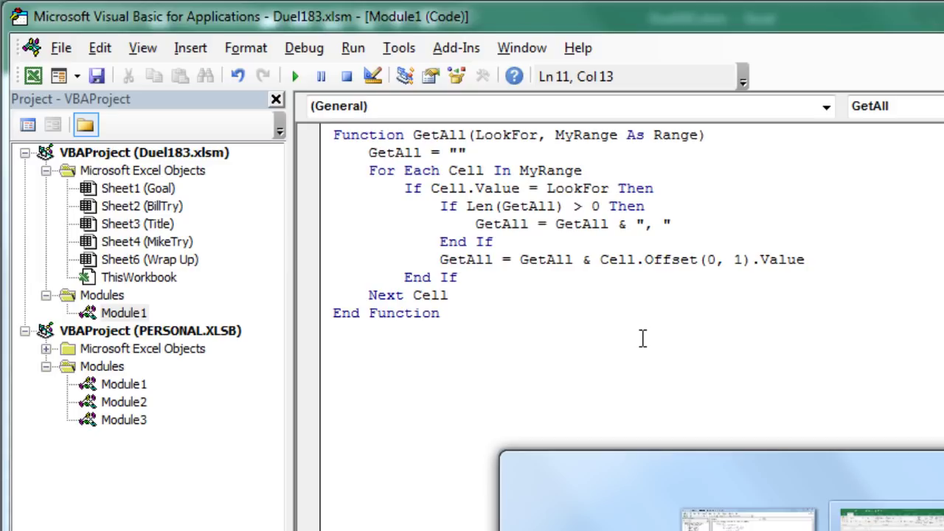
Move the red text box sideways to start at column H and copy the ID column into column E
click(436, 267)
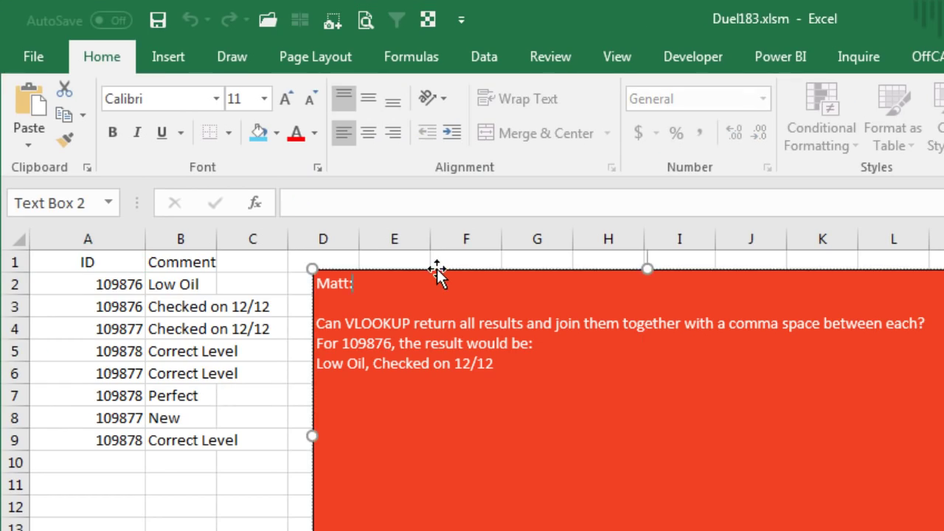
drag(436, 268, 745, 277)
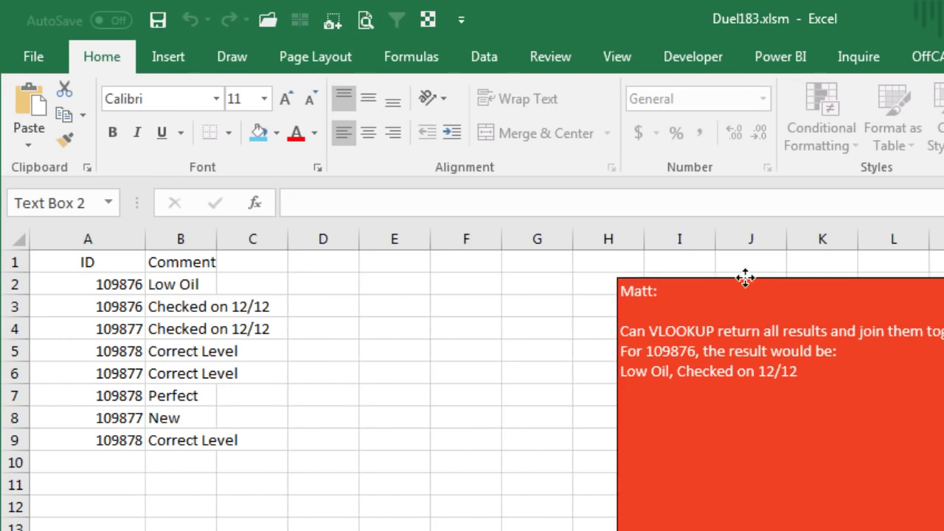
click(103, 239)
key(ctrl+c)
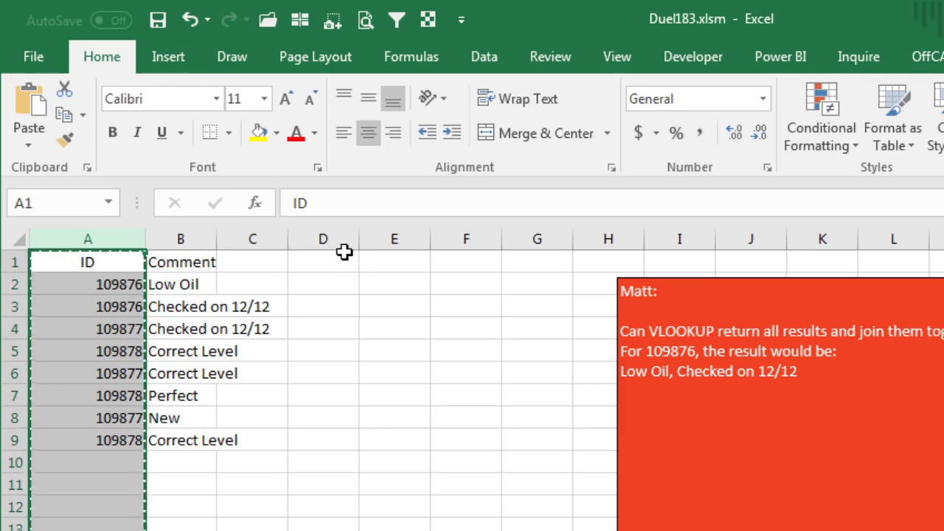
click(389, 238)
key(ctrl+v)
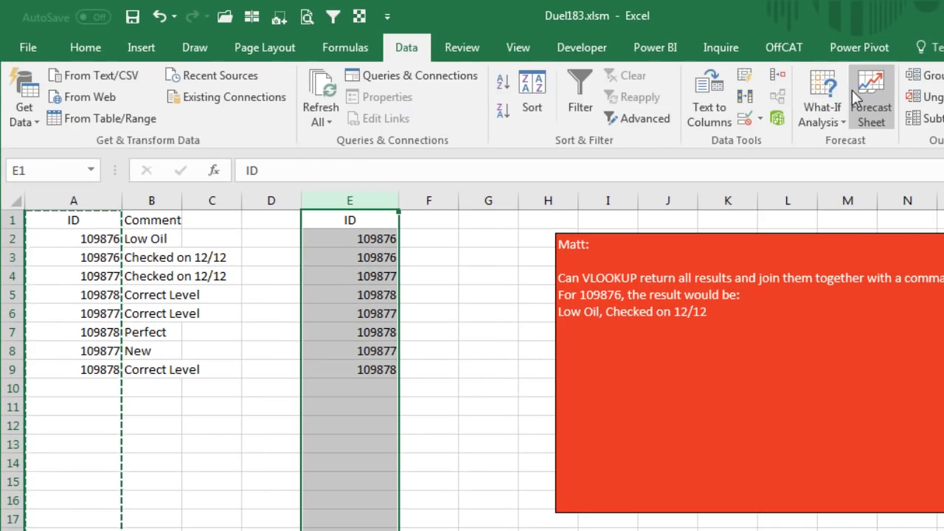
Remove the duplicate IDs from column E, treating the first row as a header
click(747, 96)
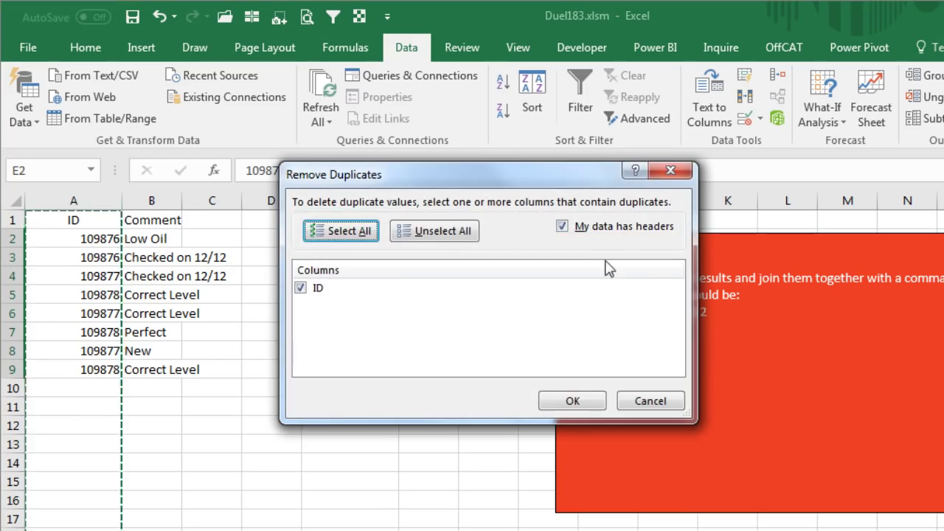
click(576, 399)
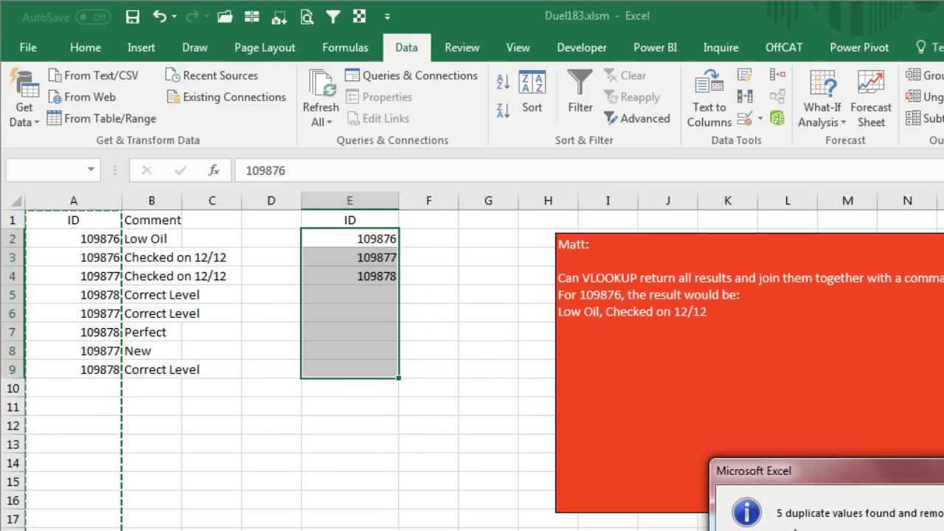
key(Return)
Enter the formula =getall(E2,$A$2:$A$9) in F2
click(433, 244)
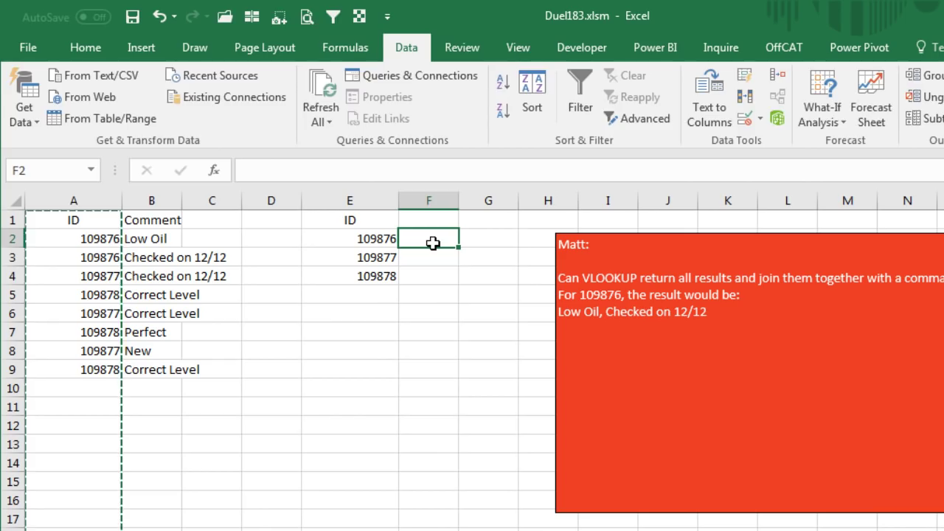
text(=geta)
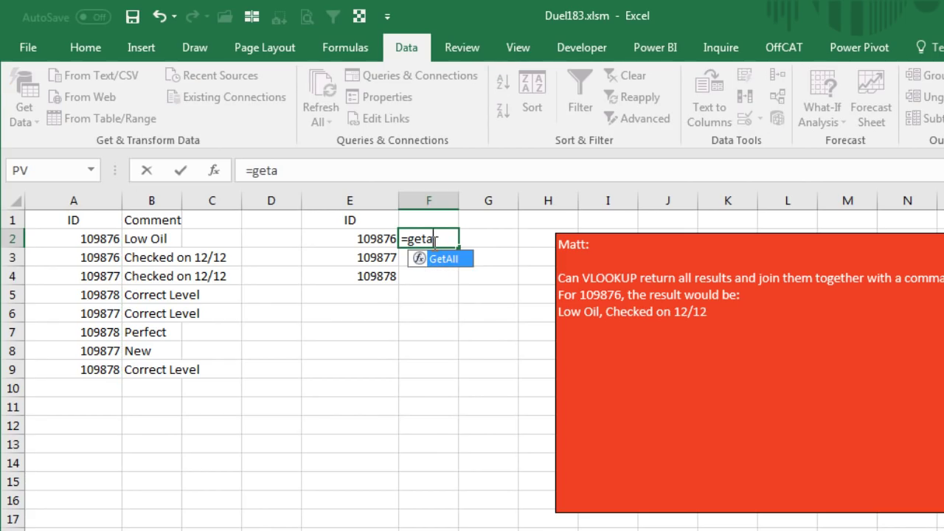
text(ll()
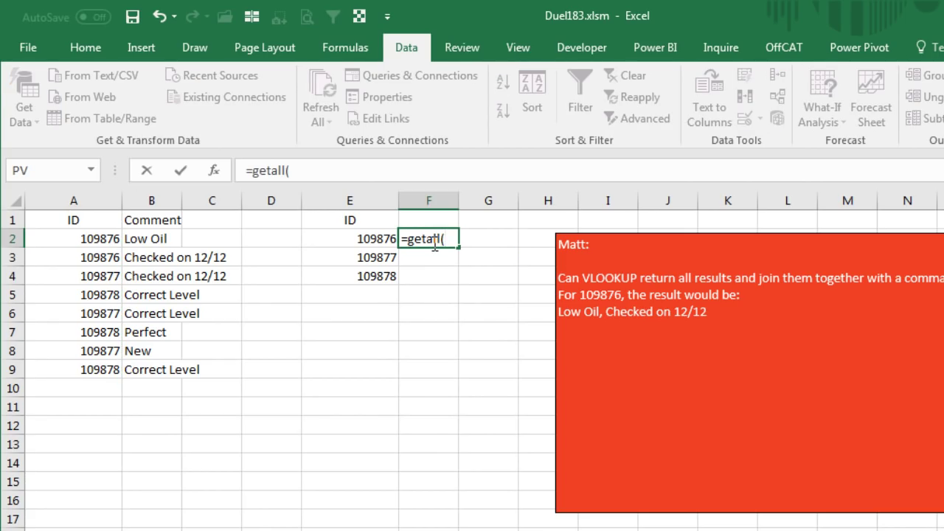
key(Left)
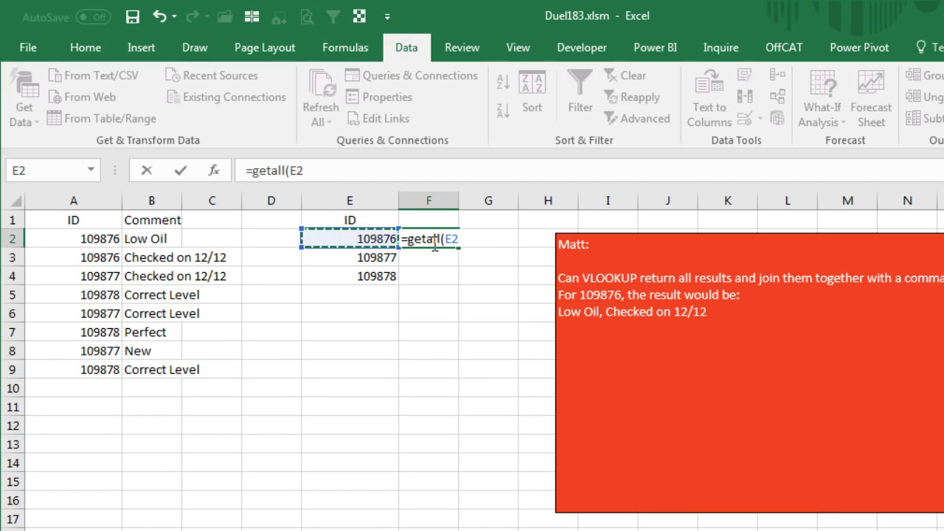
text(,)
key(Left)
key(Left)
key(Left)
key(Left)
key(Left)
key(ctrl+shift+Down)
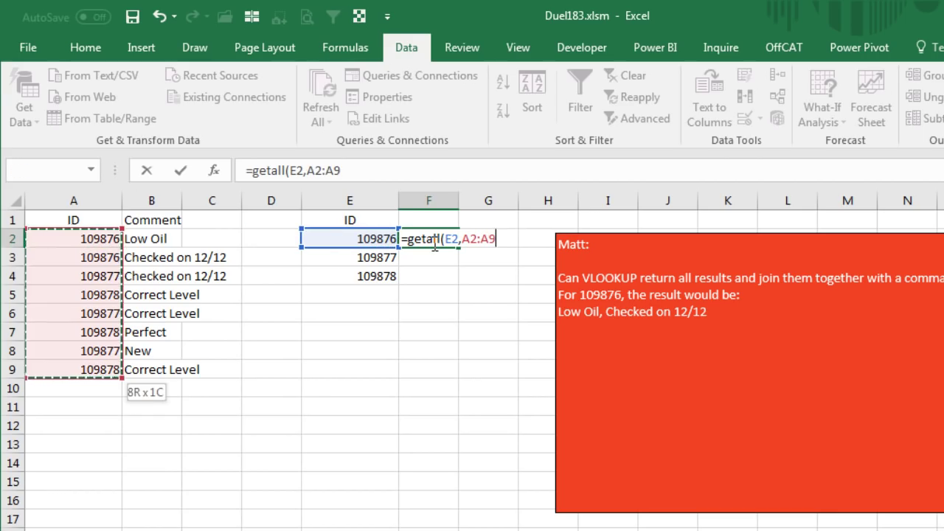
key(F4)
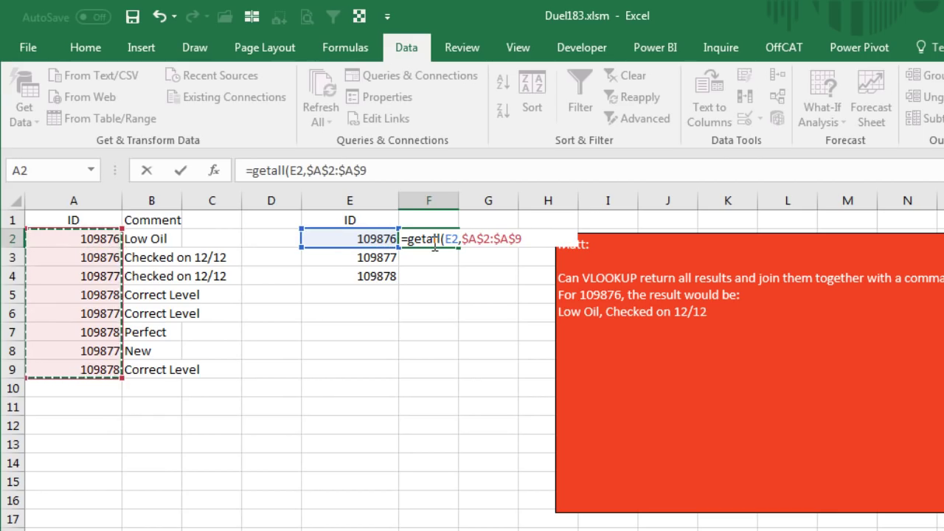
key(Return)
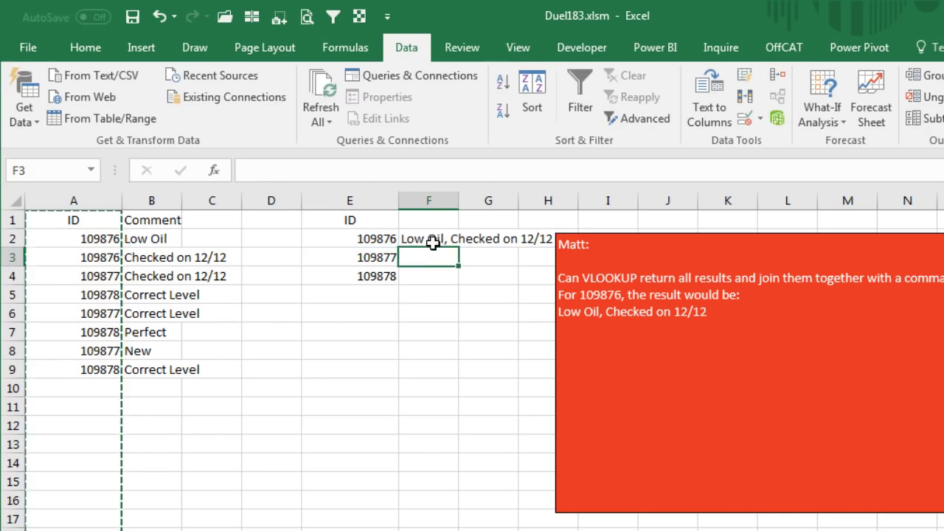
Move the red text box down to start at row 10 and fill the F2 formula down to F4
click(432, 240)
click(615, 237)
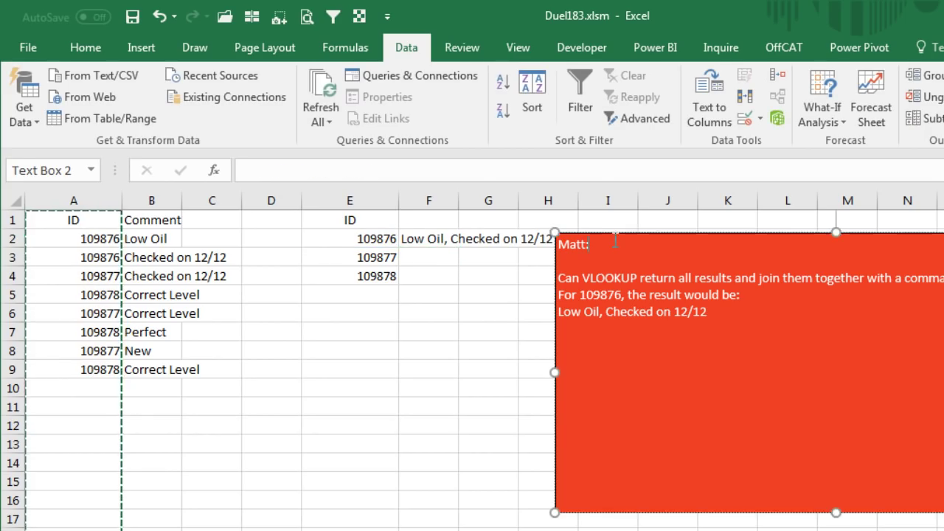
drag(614, 236, 572, 388)
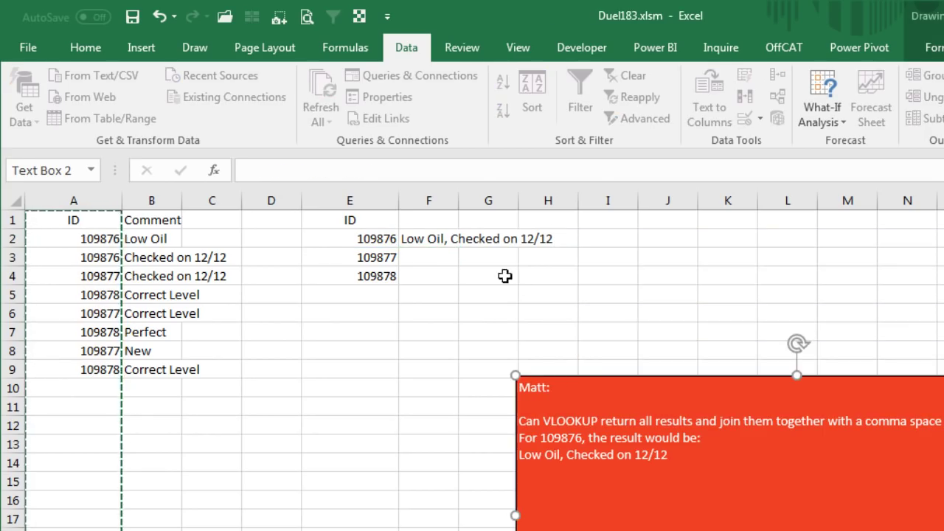
click(446, 242)
double_click(459, 247)
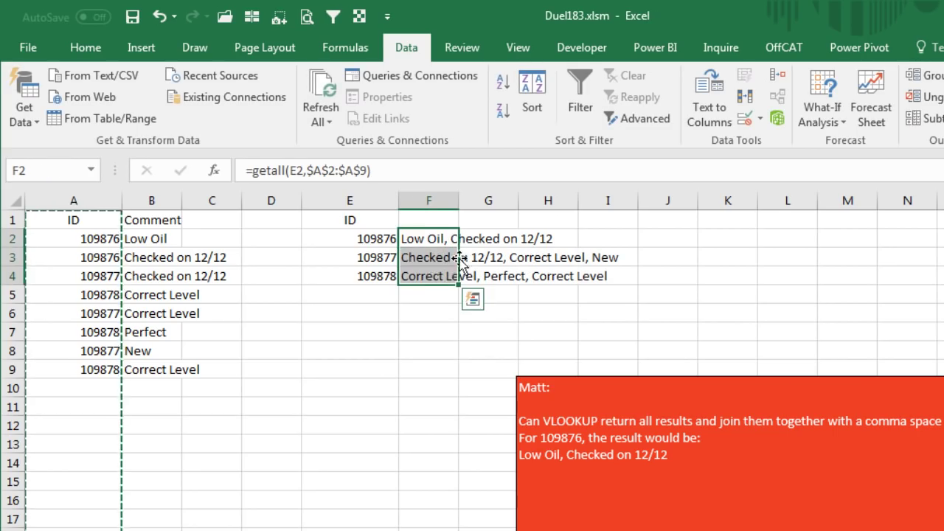
click(435, 277)
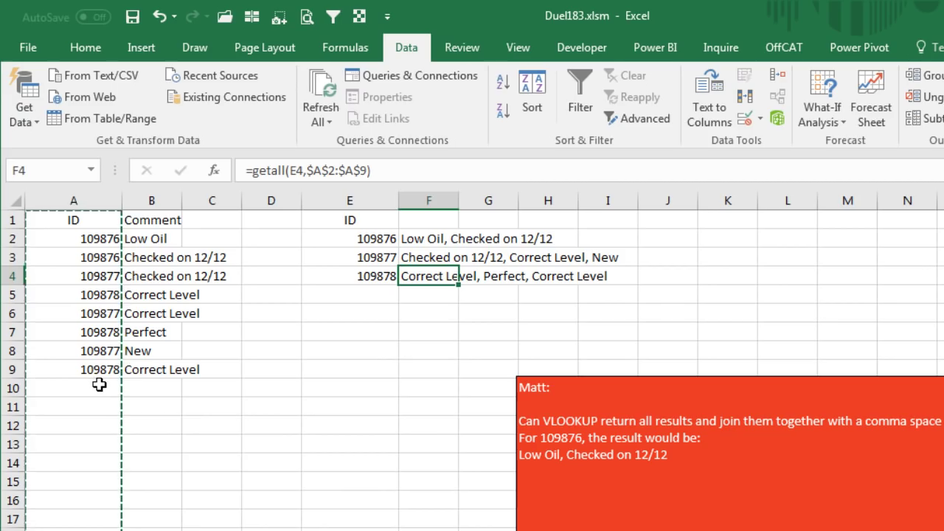
Enter Phrase 1 in B10 and fill it down column B as a numbered series of phrases
click(143, 387)
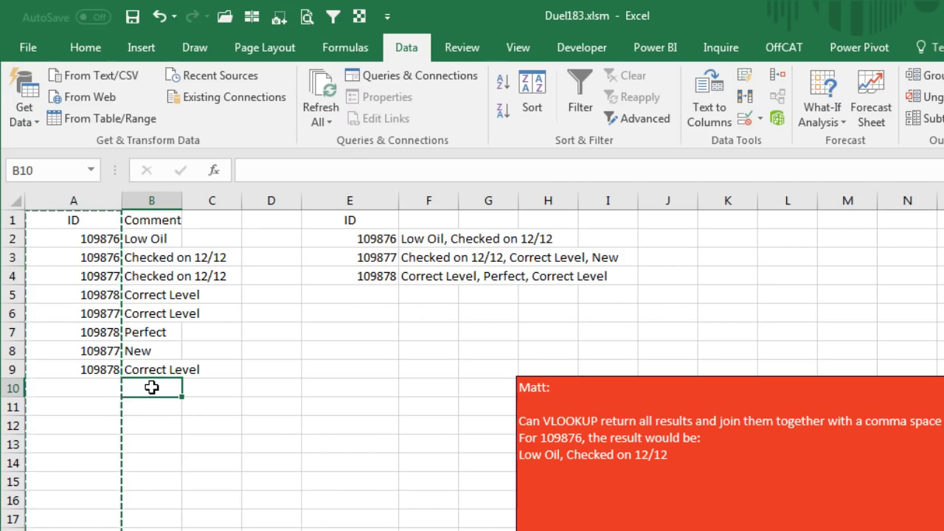
text(Phrase 1)
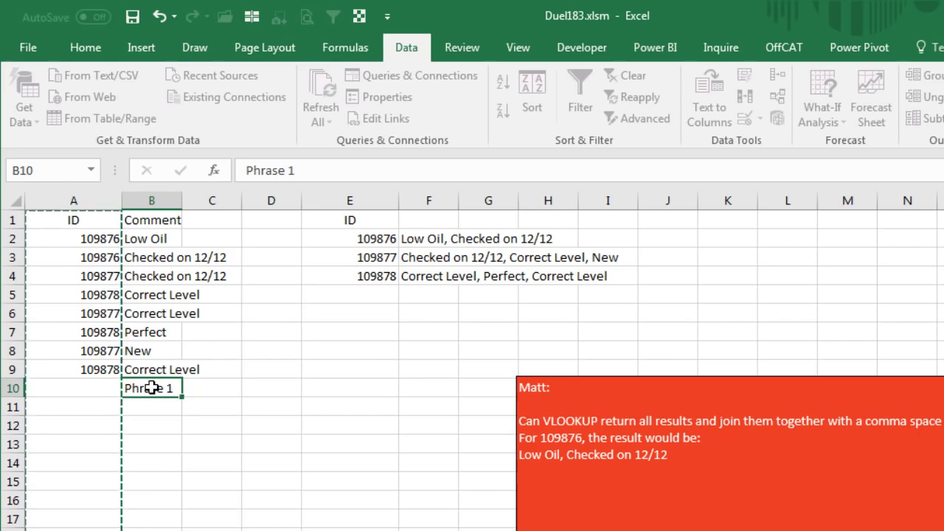
key(ctrl+Return)
drag(182, 398, 177, 527)
Enter ID 109999 in A10 and copy it down column A beside the new phrases
click(91, 389)
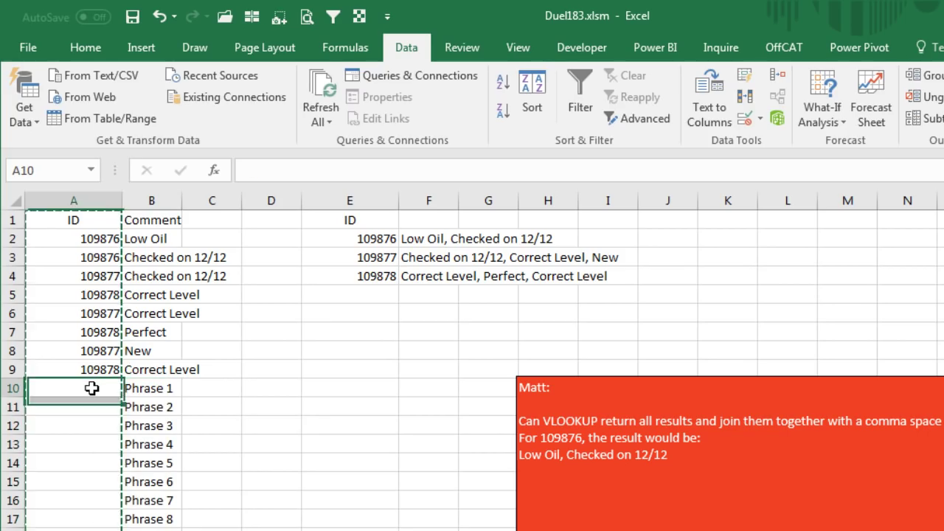
text(109999)
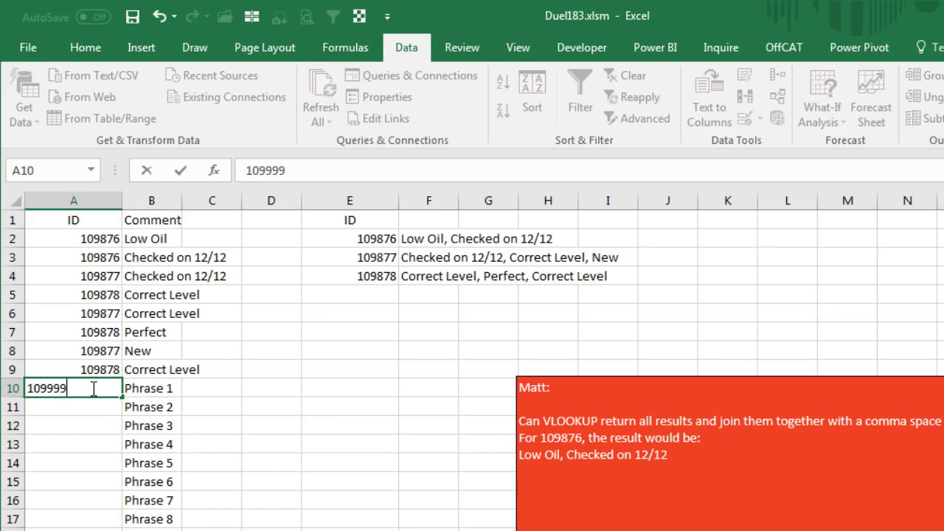
key(ctrl+Return)
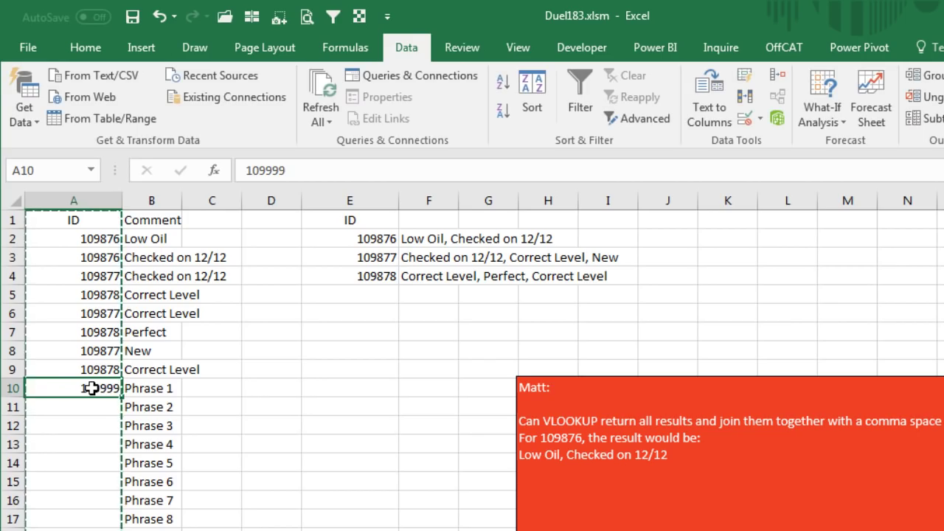
key(shift+Down)
key(ctrl+c)
key(shift+Down)
key(shift+Down)
key(shift+Down)
key(shift+Down)
key(shift+Down)
key(shift+Down)
key(shift+Down)
key(shift+Down)
key(shift+Down)
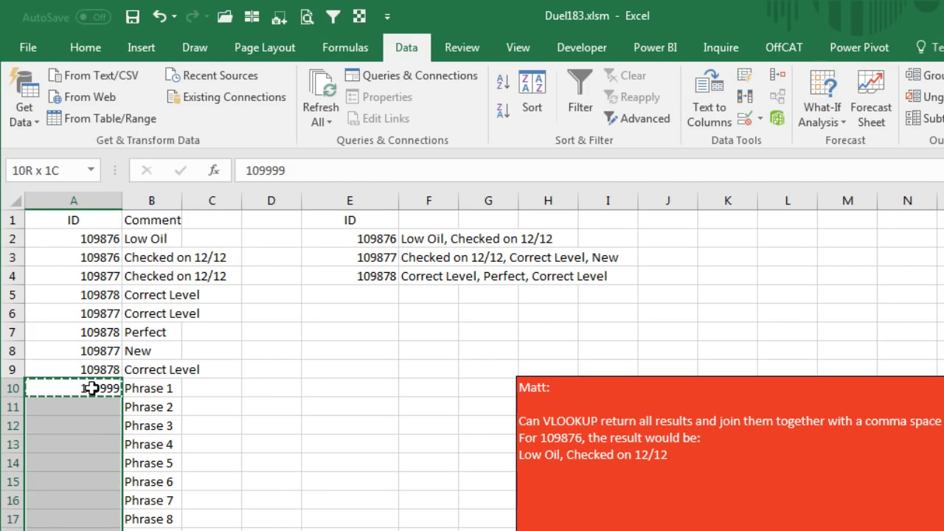
key(ctrl+v)
Paste the copied ID 109999 into E5 beneath the other lookup IDs
key(Right)
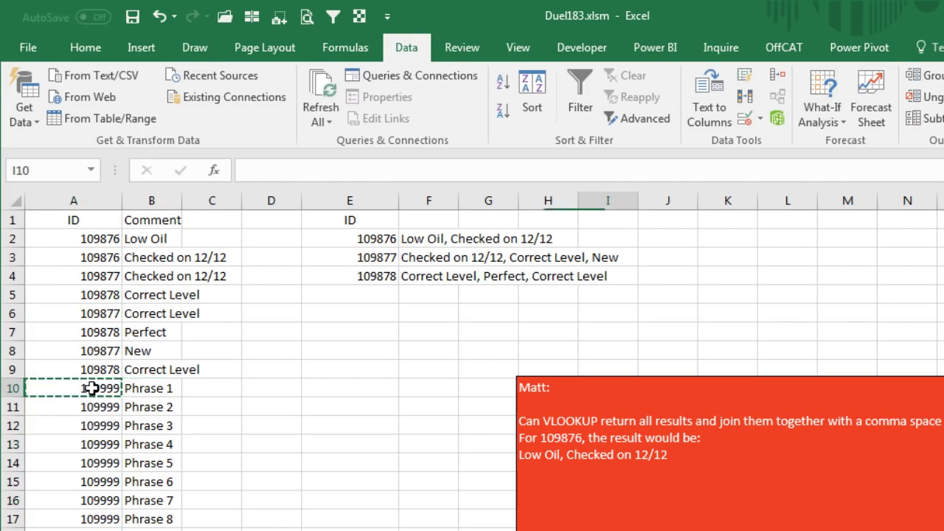
key(Left)
key(Up)
key(Left)
key(Up)
key(Left)
key(Up)
key(Left)
key(Up)
key(Up)
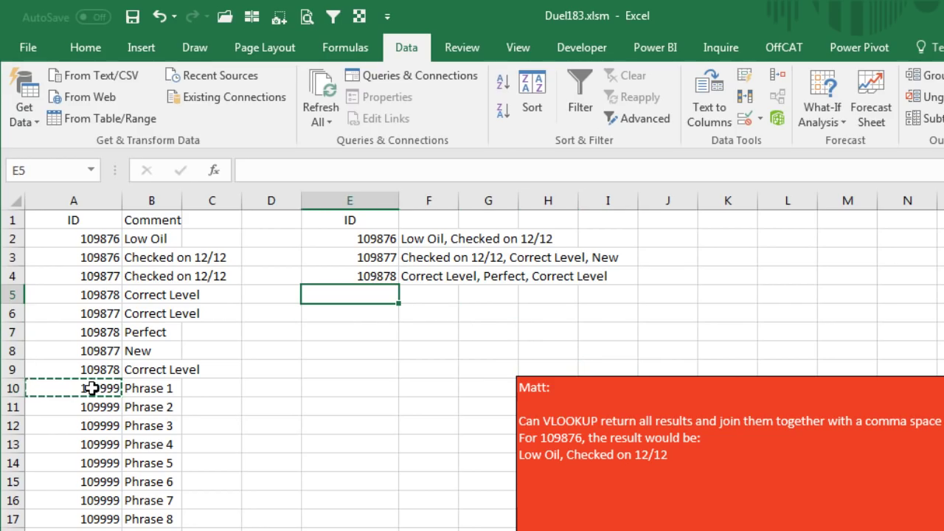
key(ctrl+v)
Copy the getall formula from F4 into F5
key(Right)
key(Up)
key(ctrl+c)
key(Down)
key(ctrl+v)
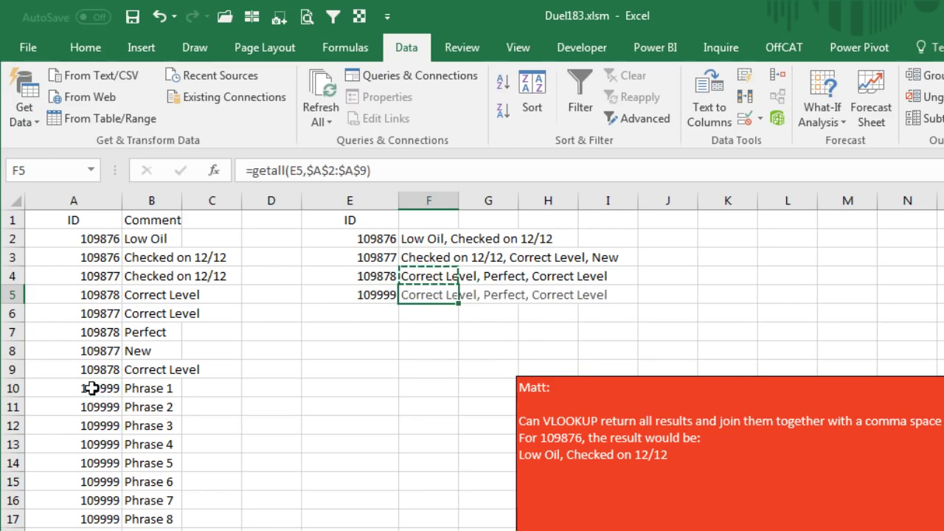
Extend the ID range in the F5 getall formula to $A$2:$A$19
double_click(443, 292)
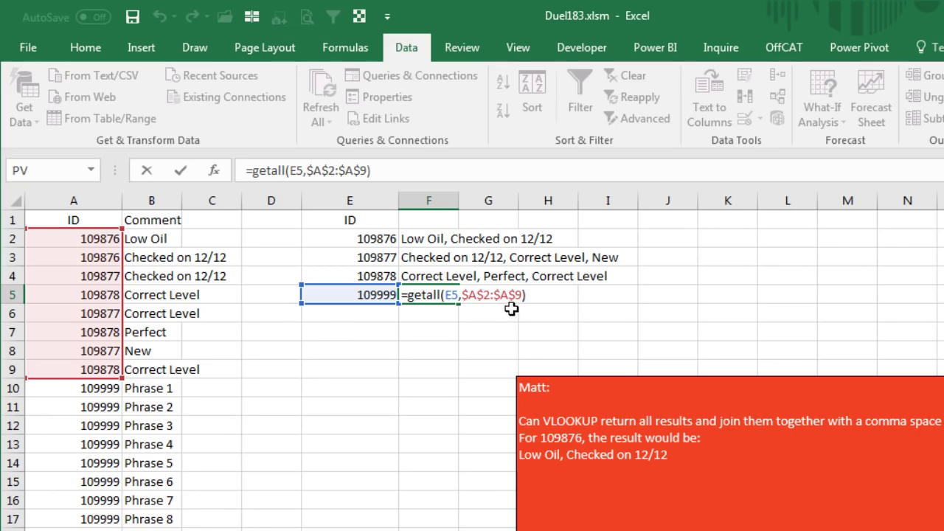
drag(121, 378, 122, 528)
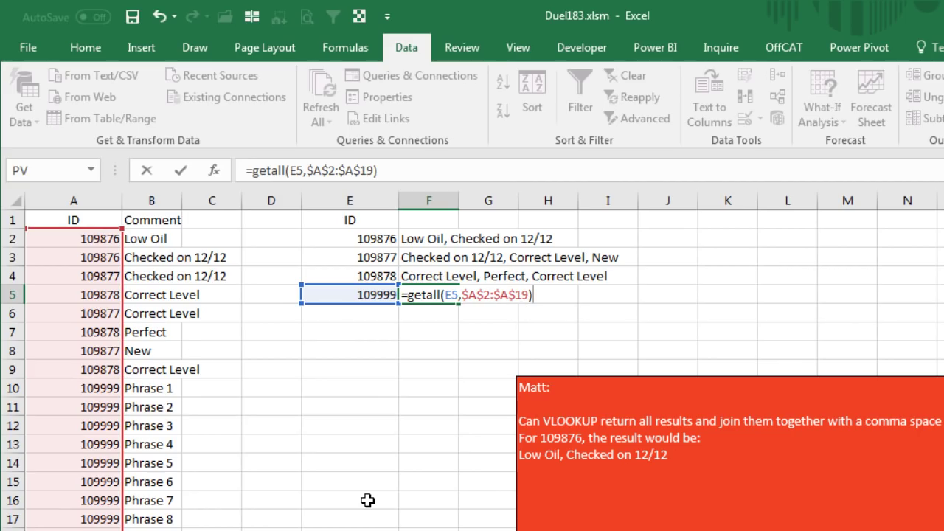
key(Return)
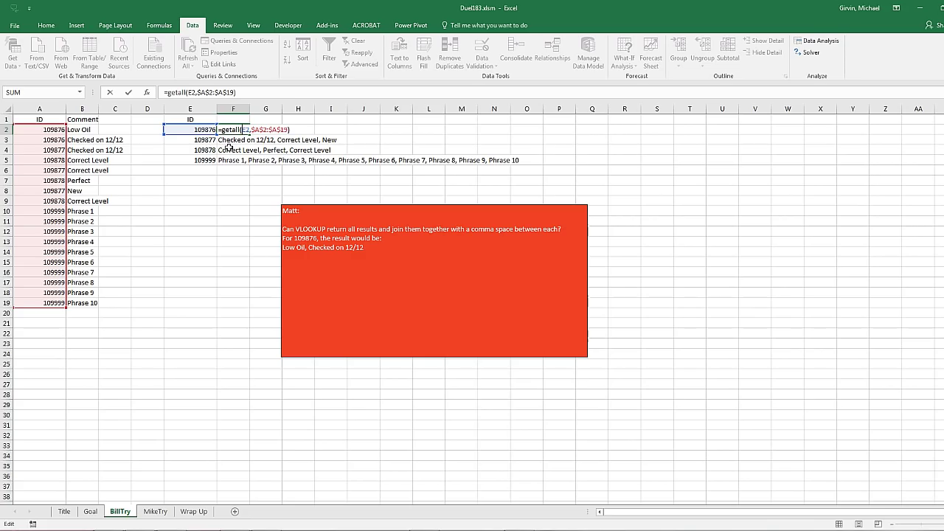
key(ctrl+Return)
On the MikeTry sheet, use Advanced Filter on A1:A11 to copy only the unique ID records to D1
click(155, 511)
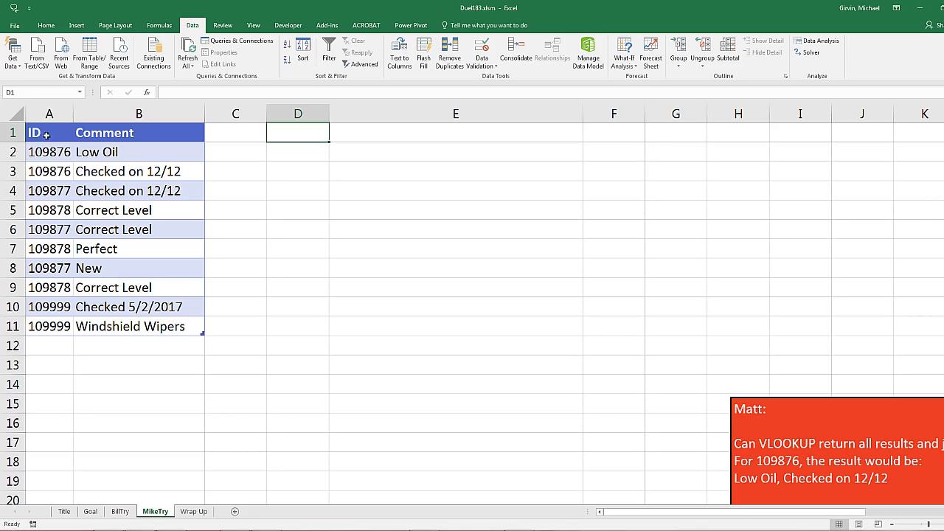
drag(44, 131, 50, 326)
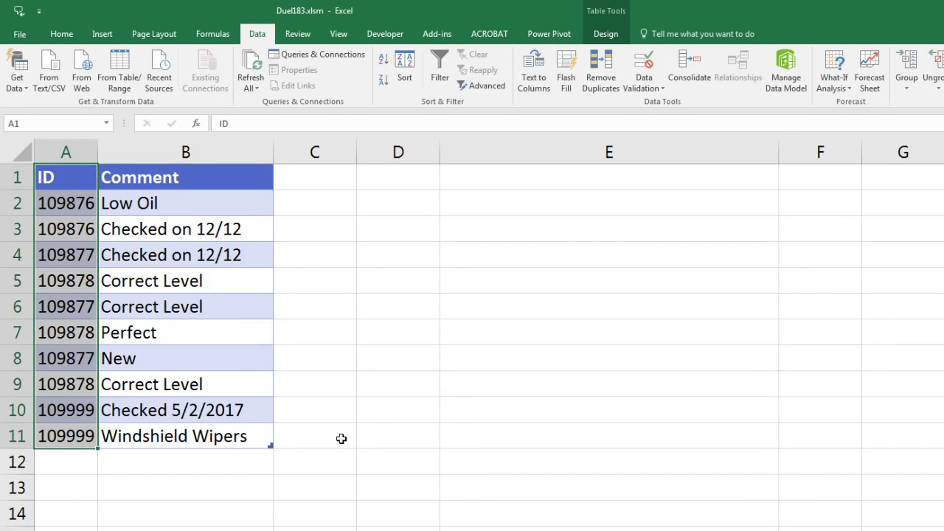
key(alt)
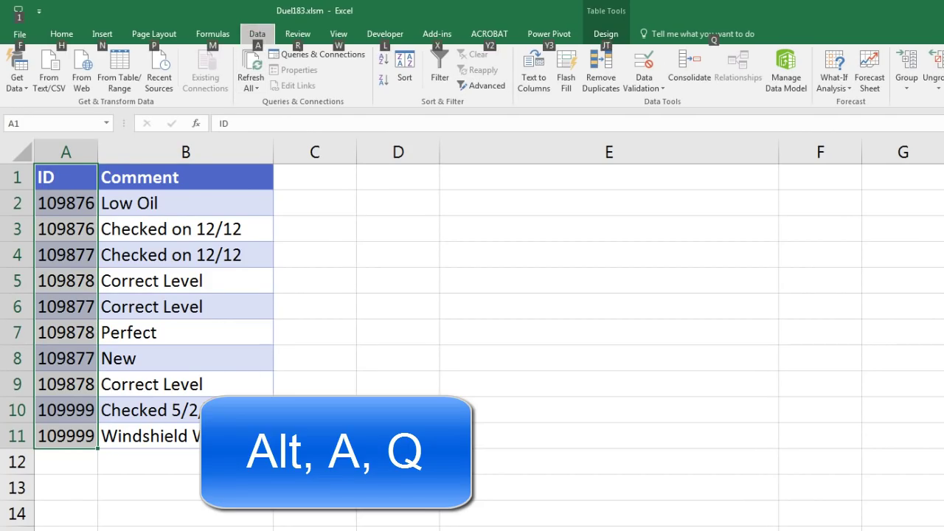
key(a)
key(q)
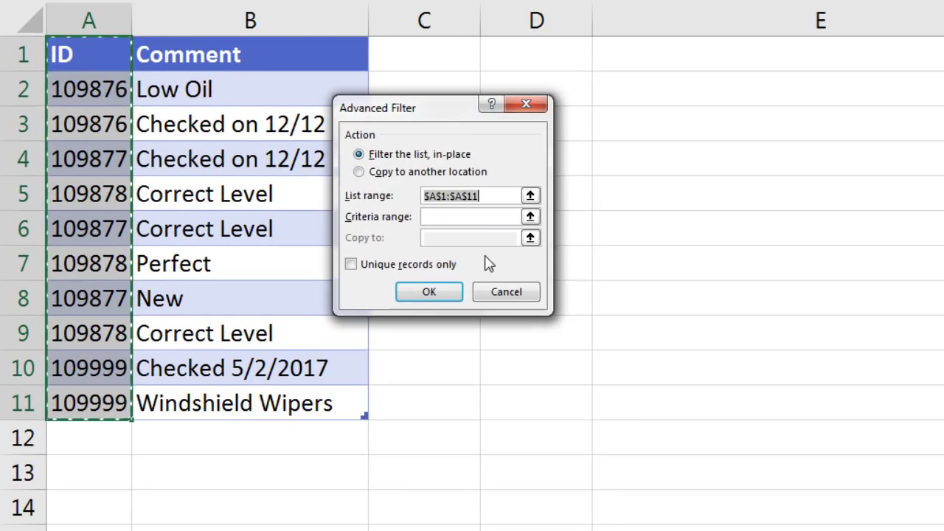
click(359, 172)
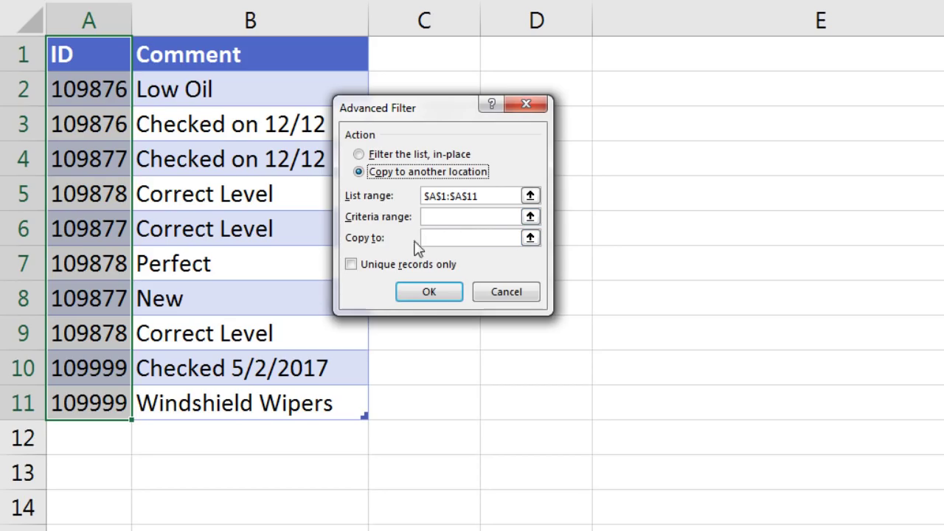
click(431, 238)
click(520, 53)
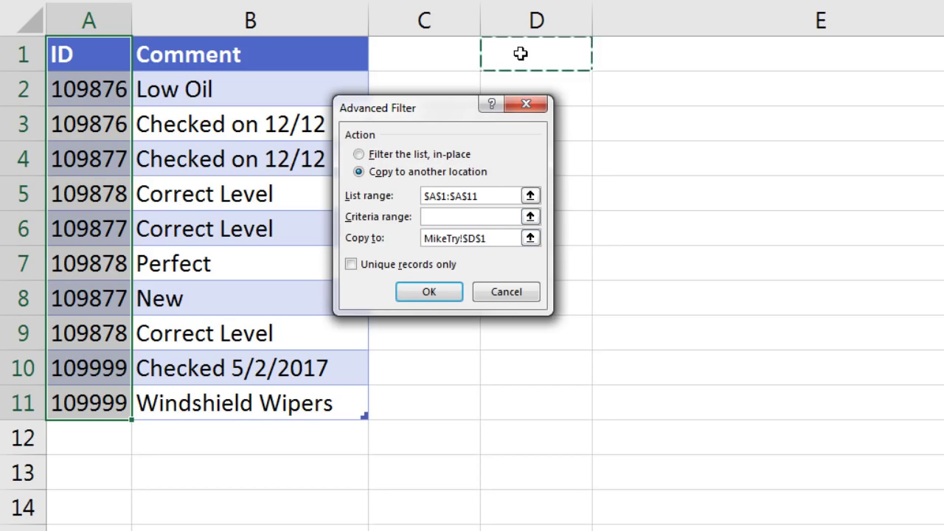
click(351, 265)
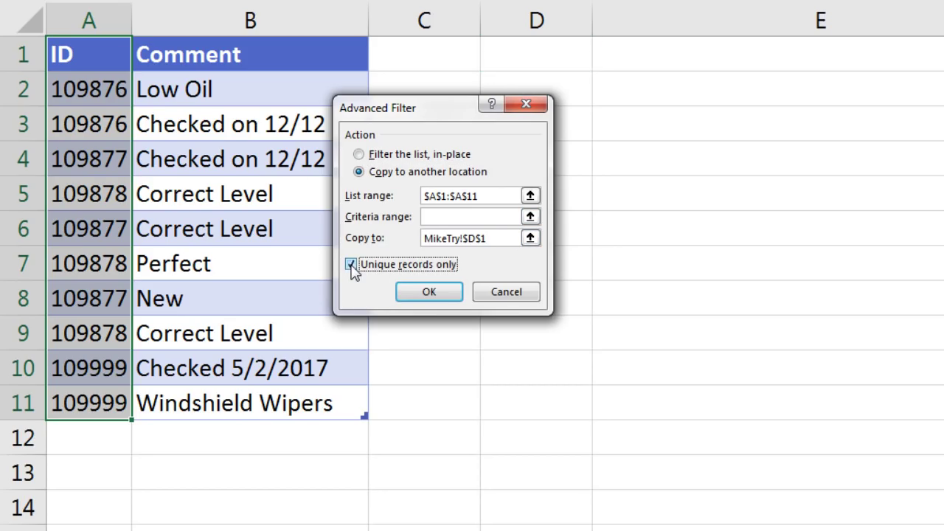
click(441, 293)
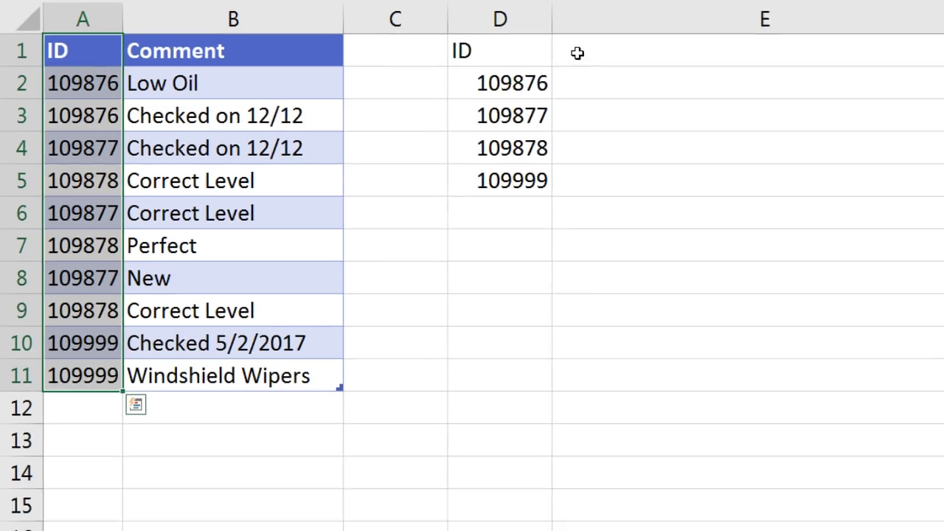
Enter the header All Comments in E1
click(668, 53)
text(All Comments)
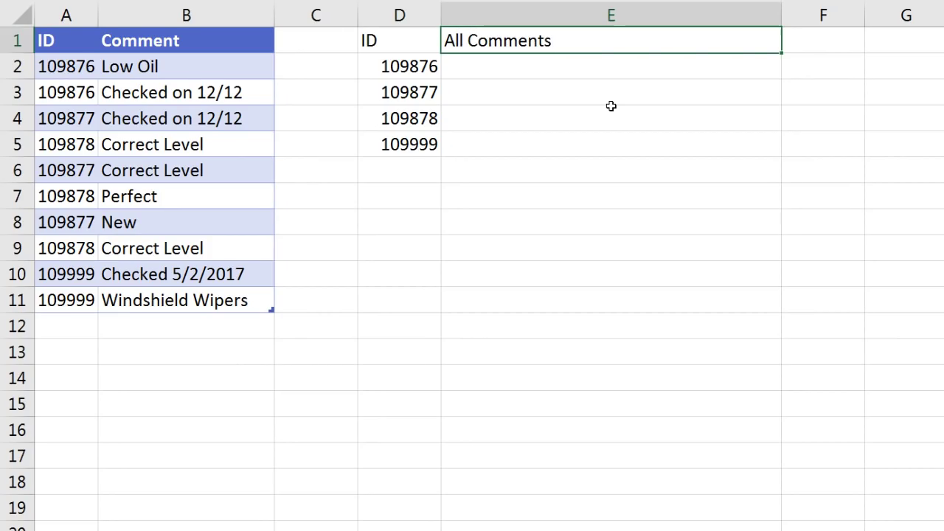
key(Return)
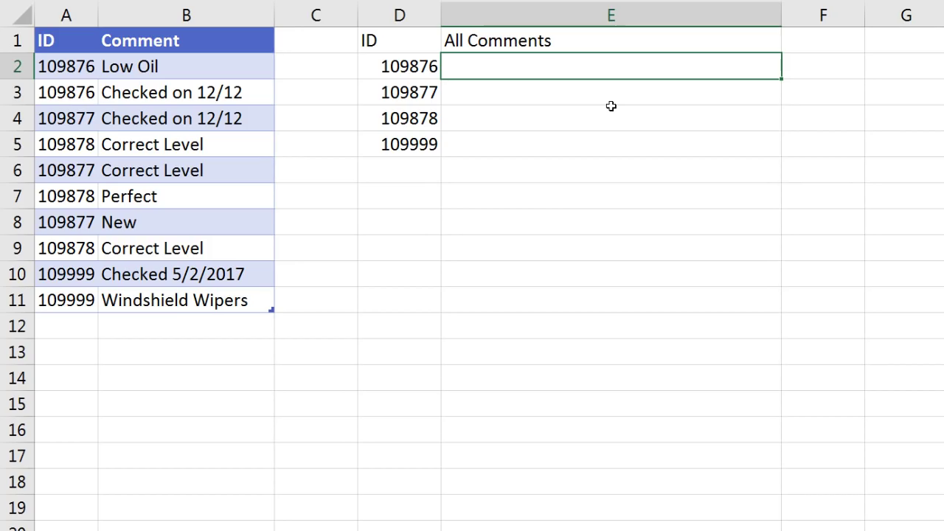
Begin a TEXTJOIN formula in E2 with ", " as the delimiter and the ignore_empty argument left blank
text(=textj)
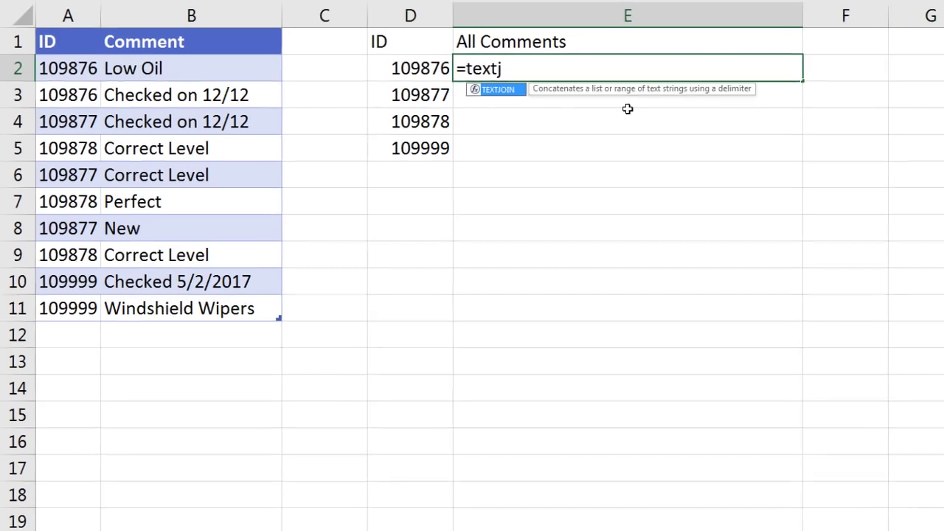
key(Tab)
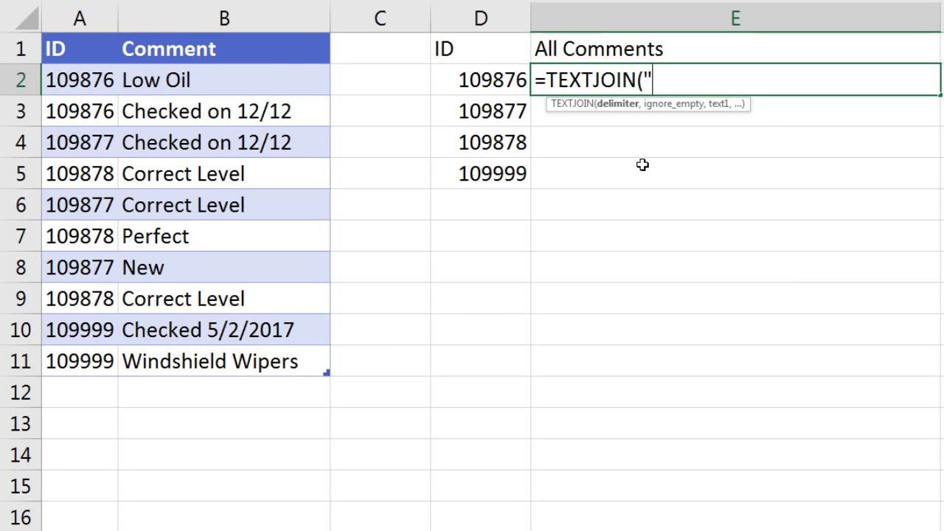
text(",)
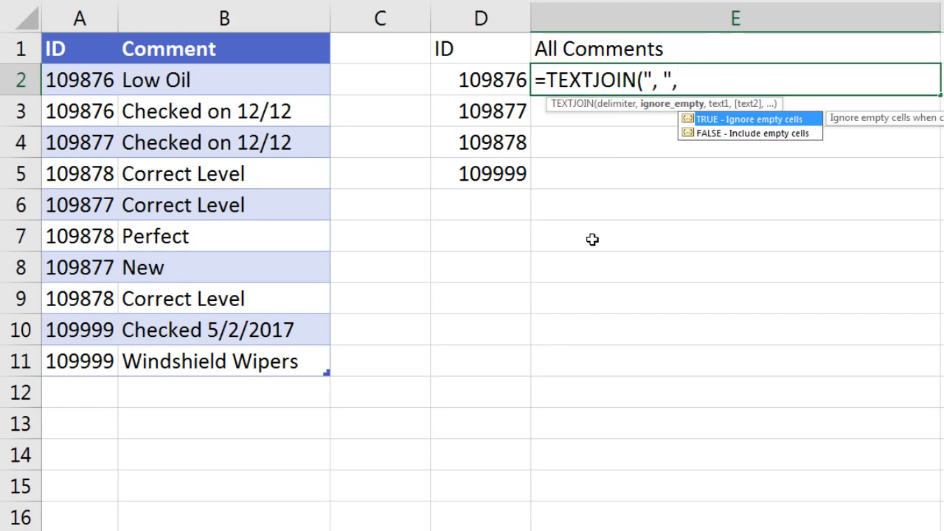
text(,)
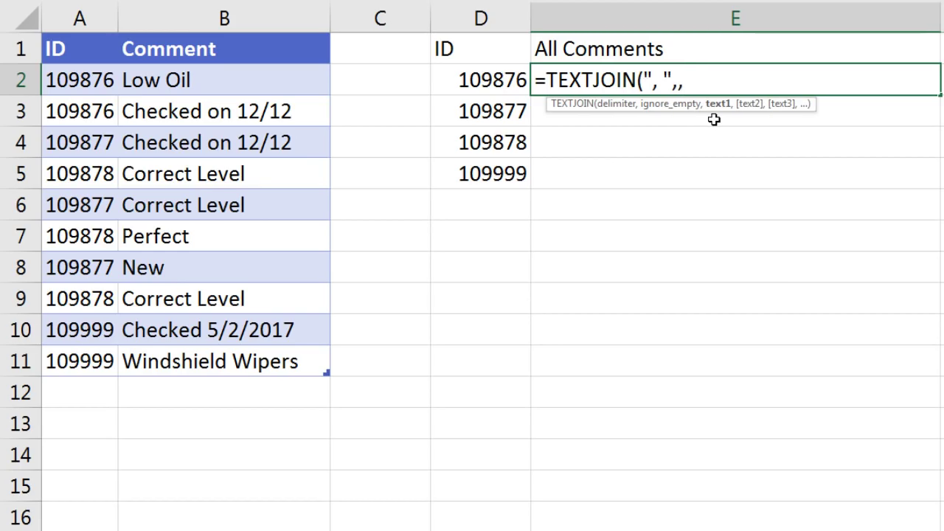
Nest an IF function as TEXTJOIN's text1 argument with the logical test OilChangeData[ID]=D2
text(if)
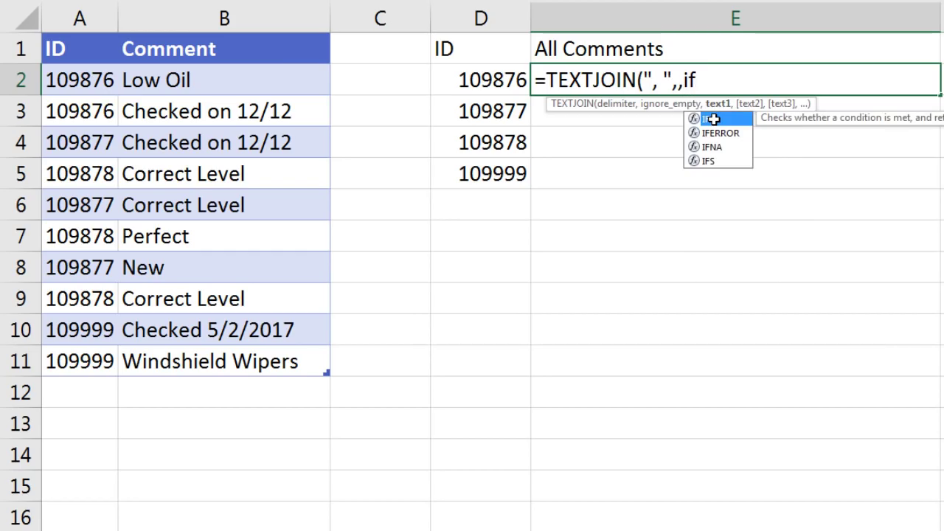
key(Tab)
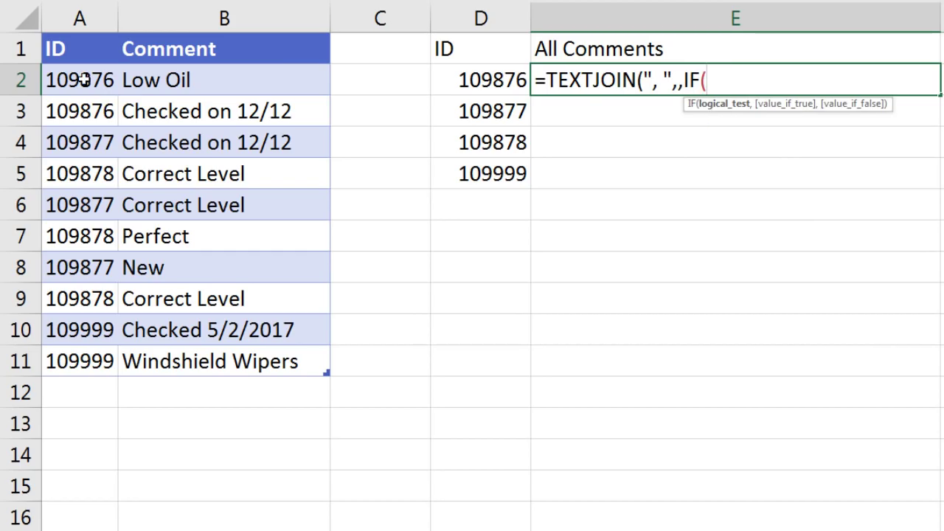
drag(80, 80, 79, 356)
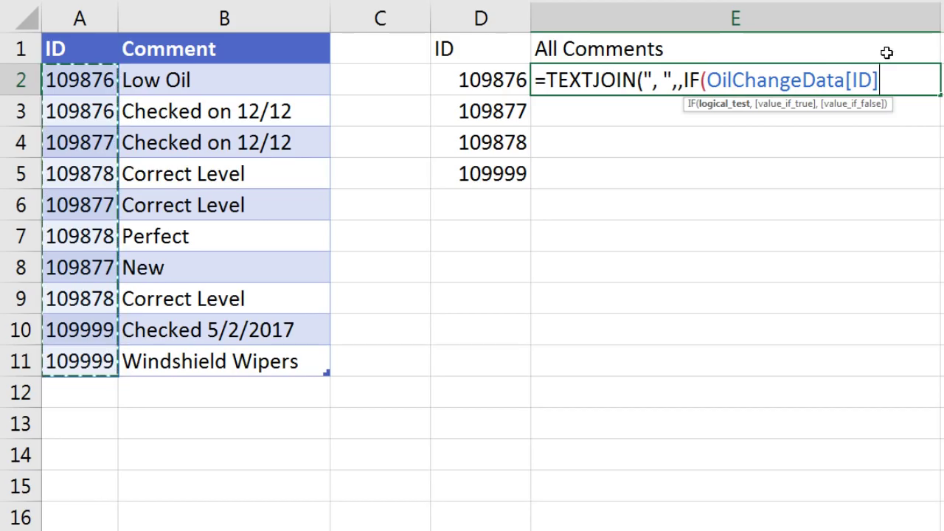
text(=)
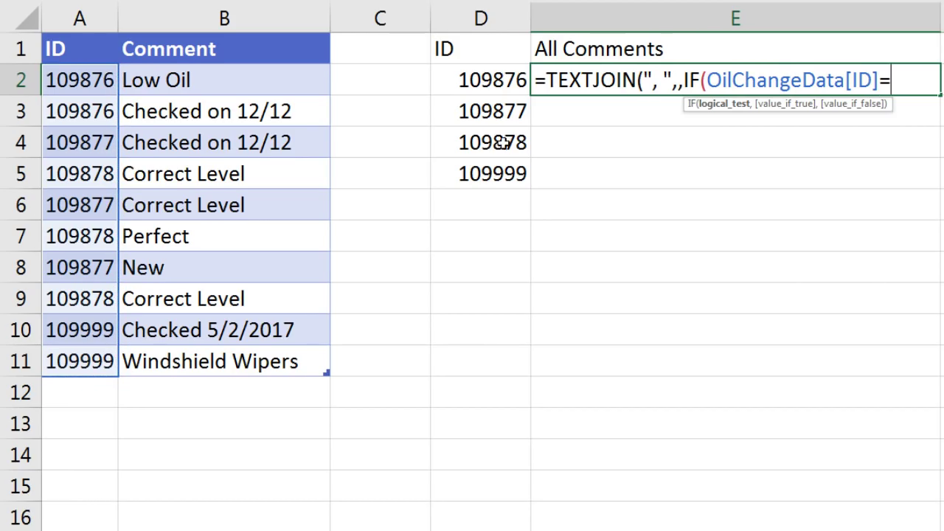
click(459, 81)
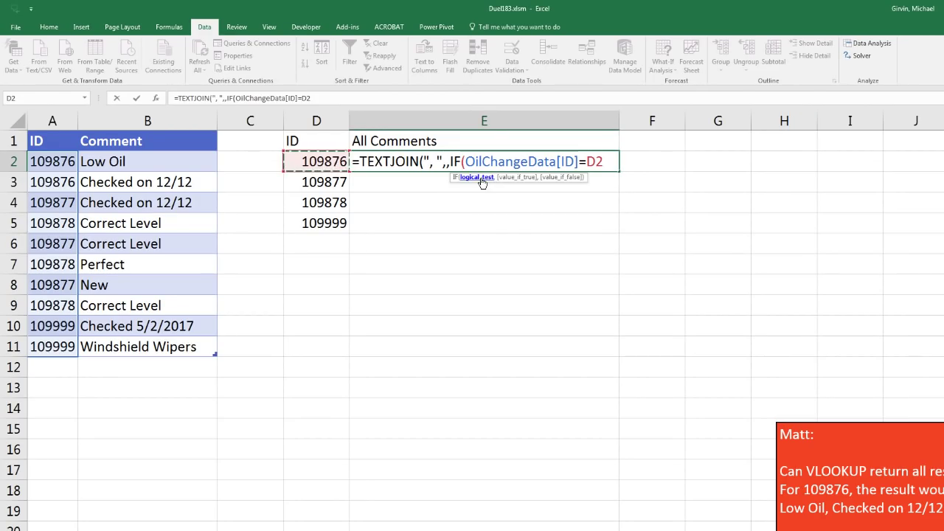
Evaluate the IF logical test in place to preview its array, and undo the evaluation
click(475, 177)
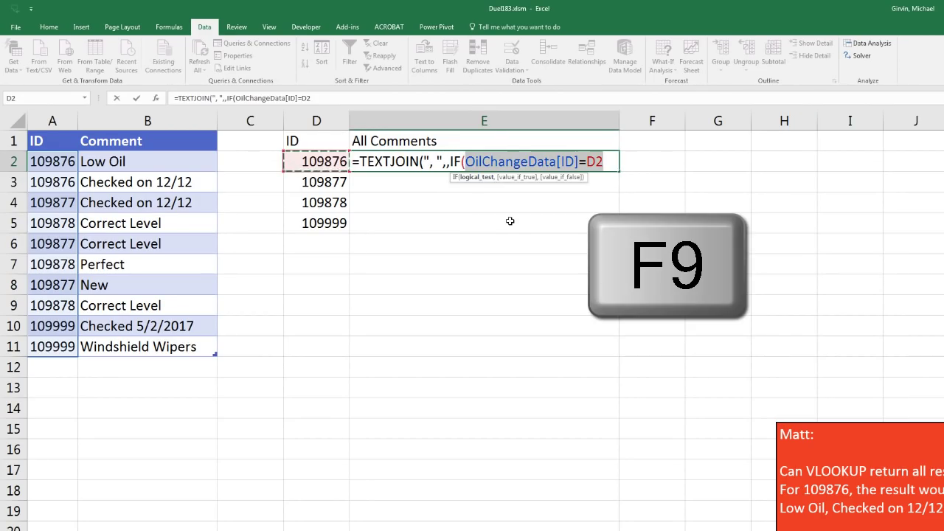
key(F9)
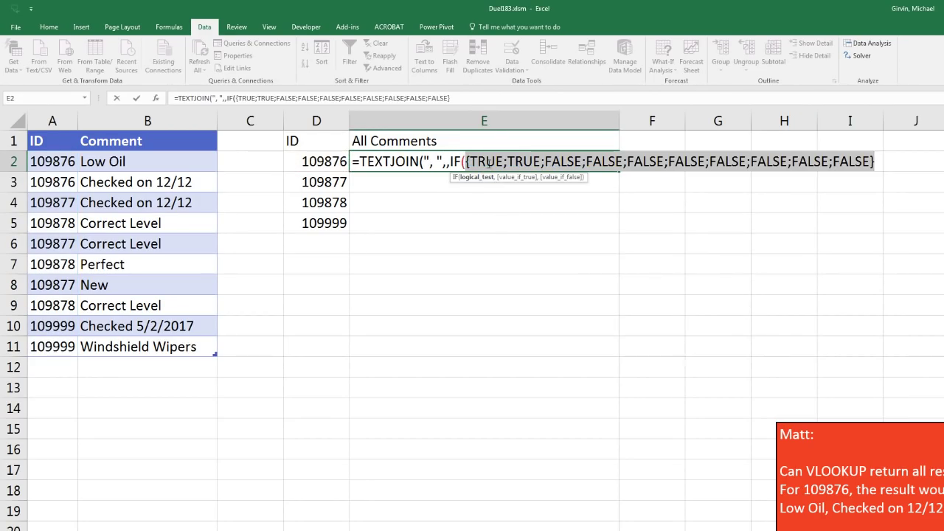
key(ctrl+z)
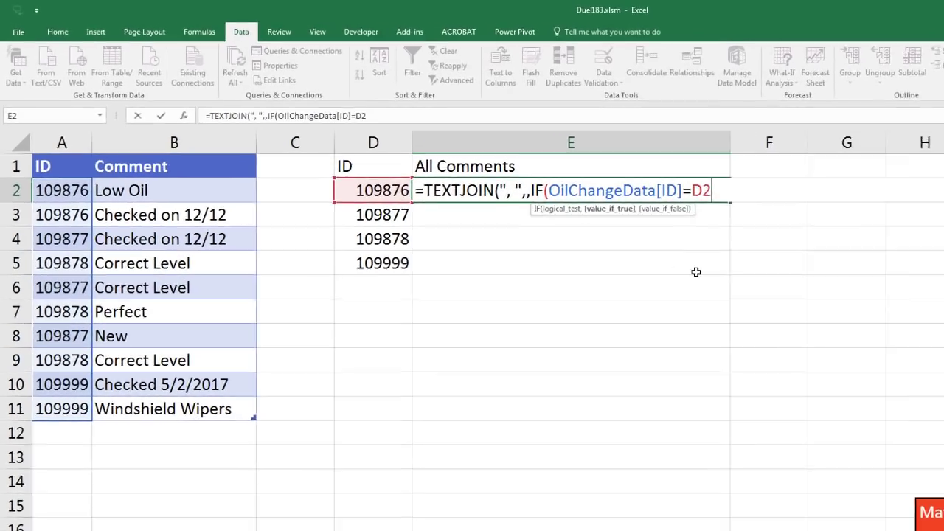
Give the IF function OilChangeData[Comment] as the value if true and "" as the value if false
text(,)
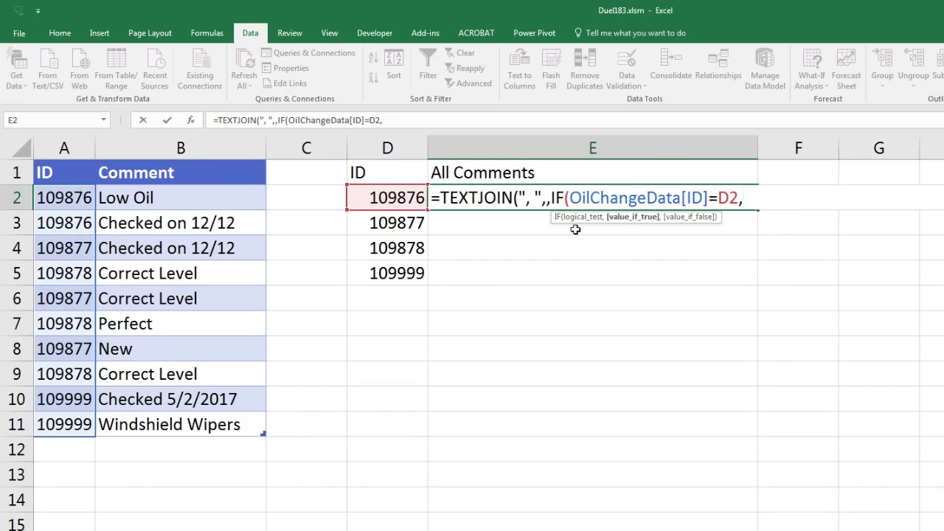
click(164, 200)
drag(167, 229, 203, 421)
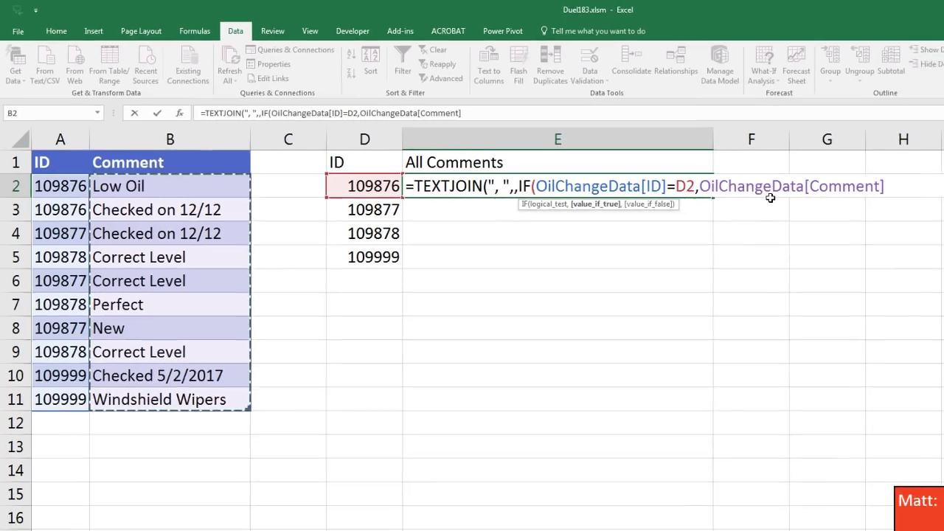
text(,)
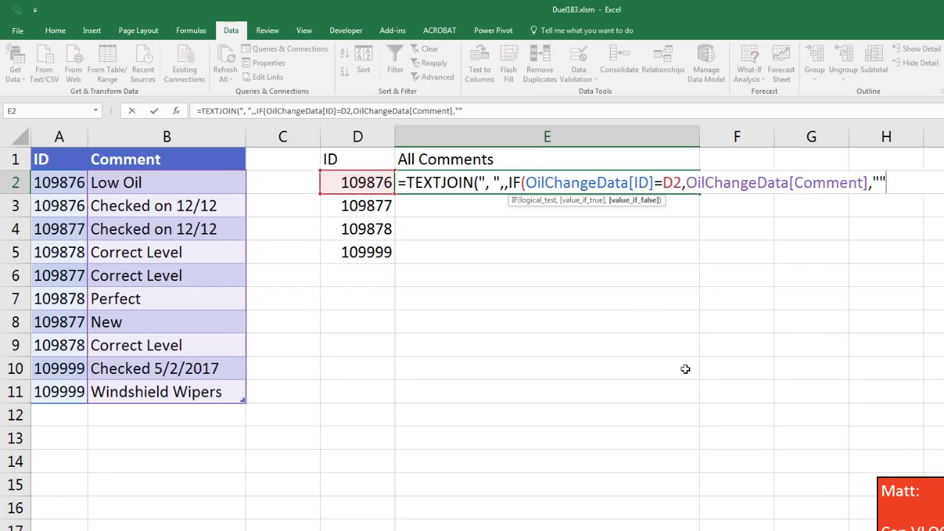
Review the IF function's logical test, value-if-true and value-if-false arguments one by one in the E2 formula
click(554, 184)
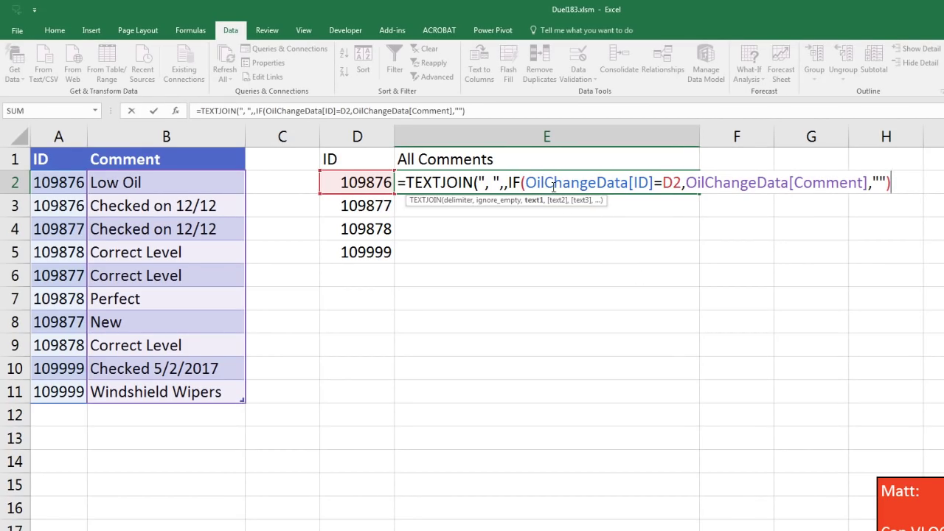
click(539, 202)
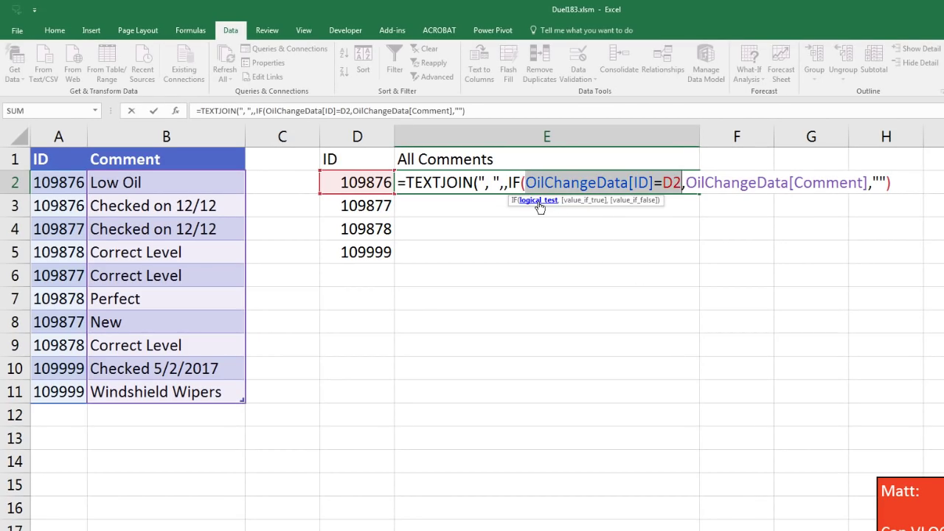
click(580, 201)
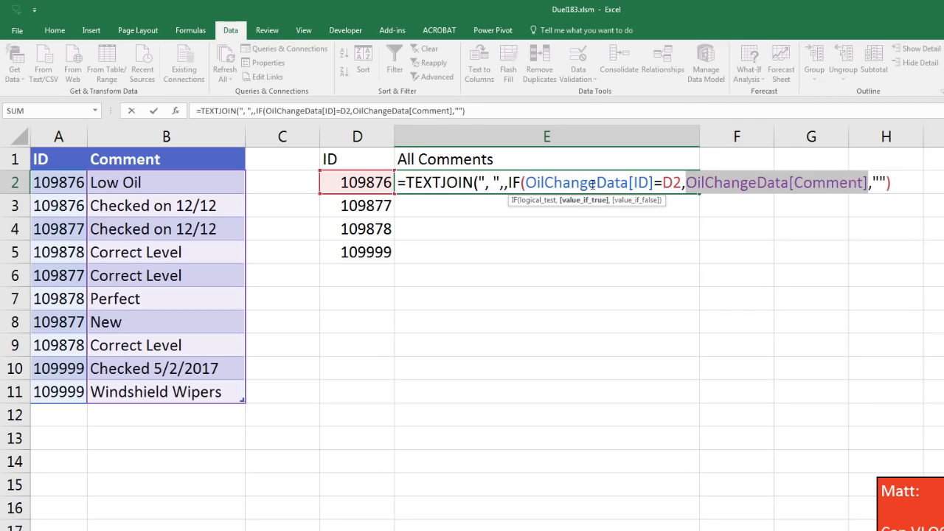
click(624, 206)
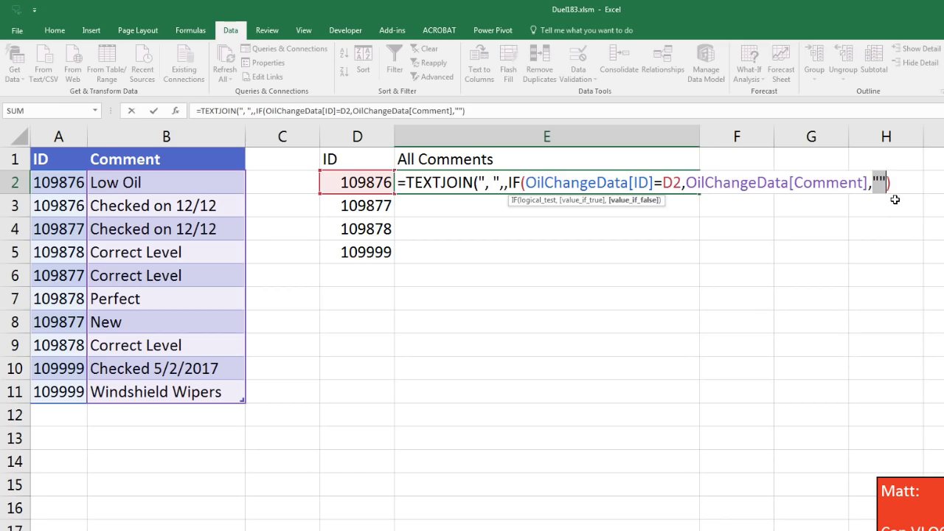
Review TEXTJOIN's ignore_empty argument and the IF function's logical test in the E2 formula
click(504, 183)
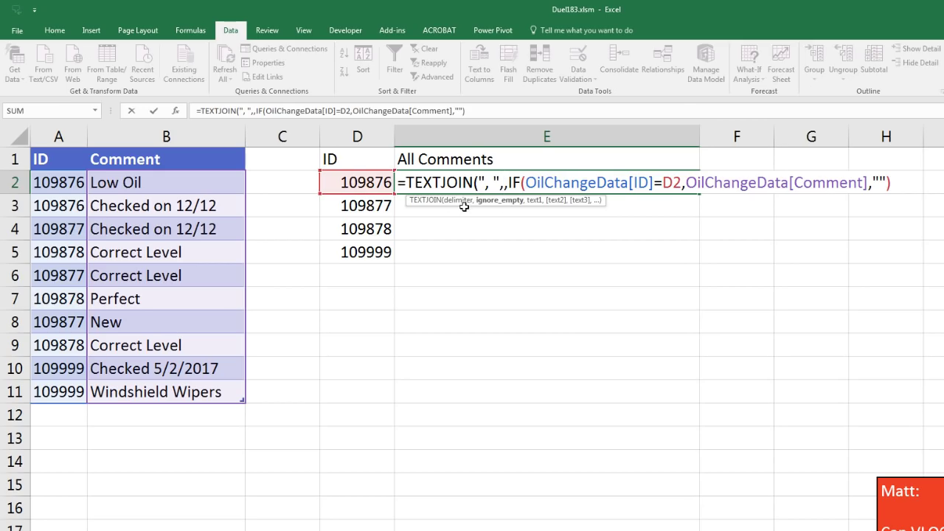
key(Right)
key(Right)
key(Right)
key(Right)
key(Right)
key(Right)
key(Right)
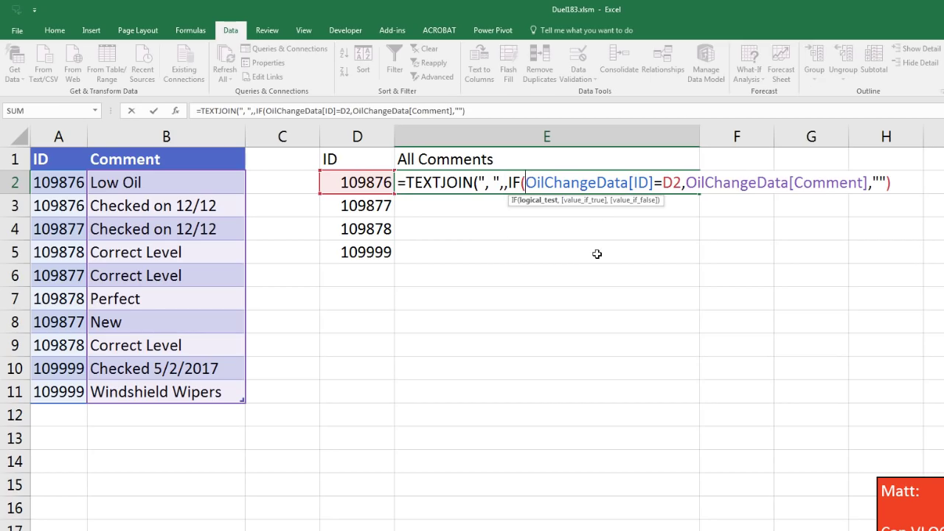
click(534, 209)
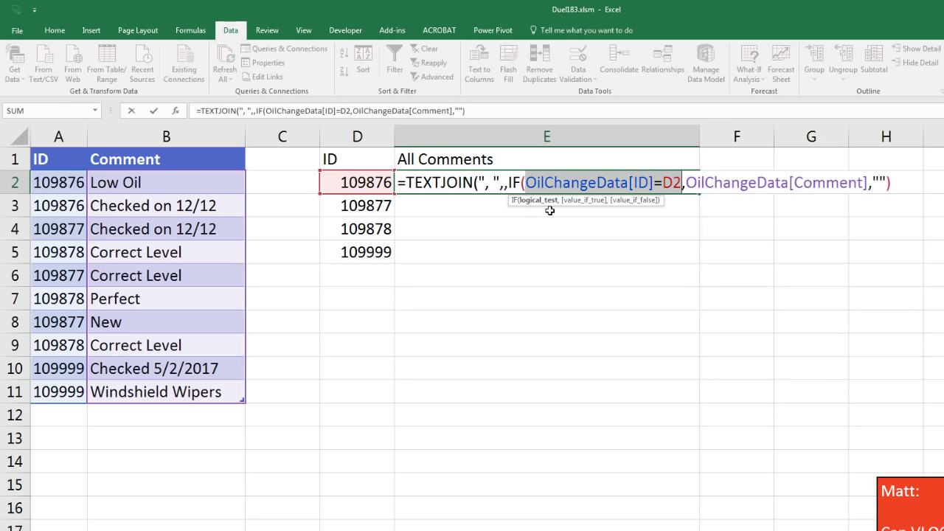
Close the TEXTJOIN function in E2, evaluate its text1 argument in place to preview the array, and undo the evaluation
click(905, 182)
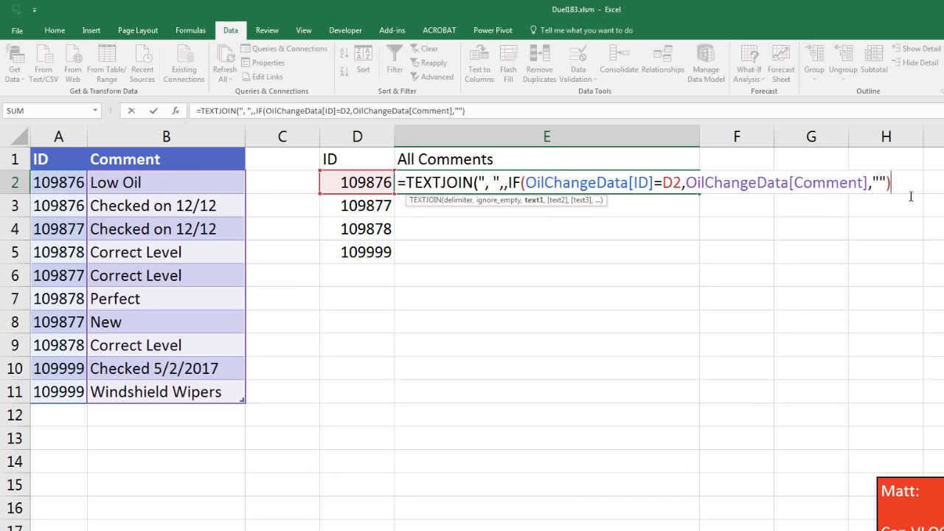
text())
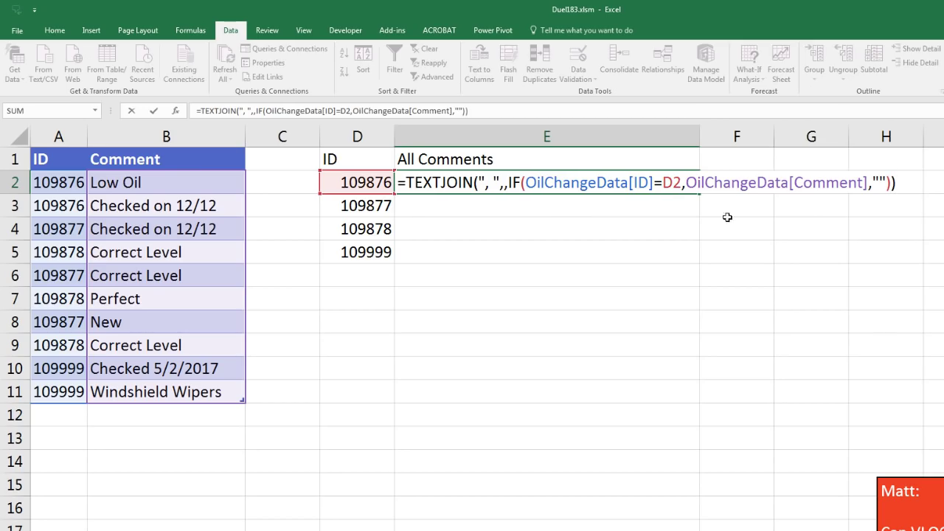
click(516, 186)
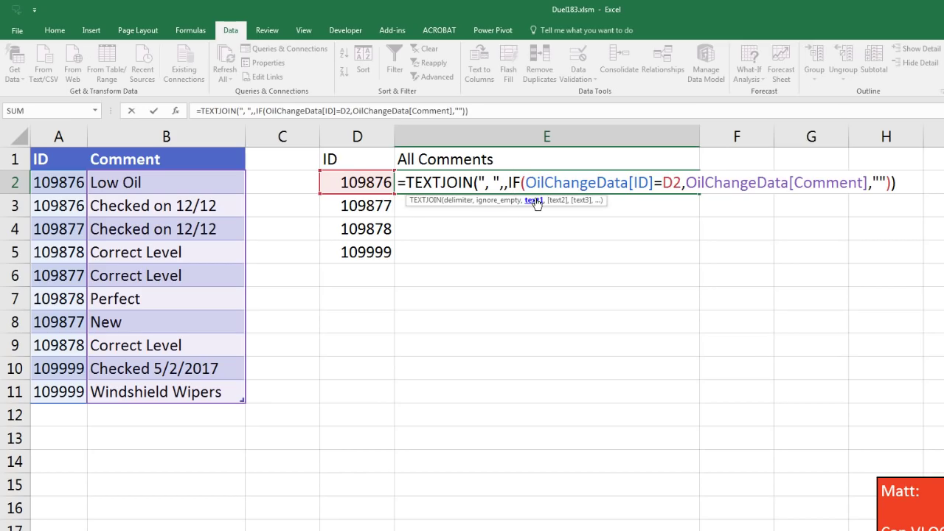
click(526, 204)
key(F9)
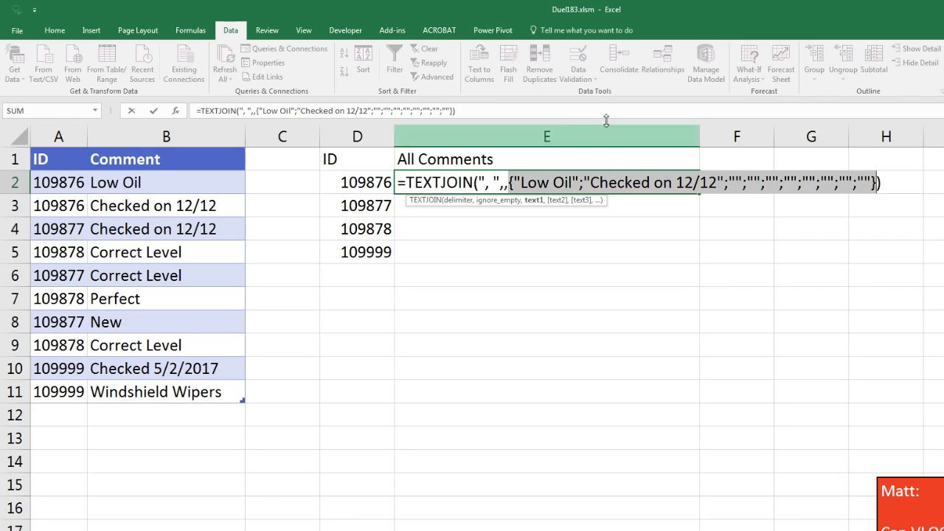
key(ctrl+z)
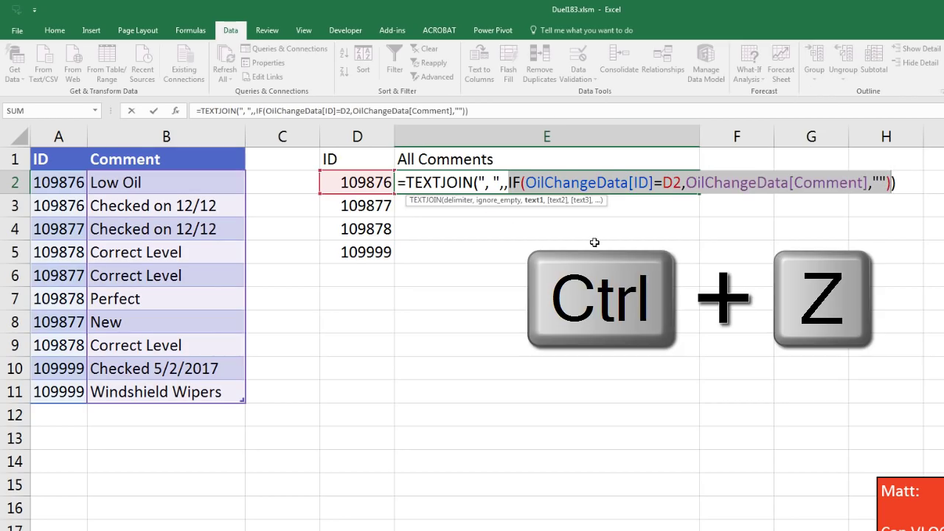
Enter the E2 TEXTJOIN formula as an array formula and copy it down through E5
click(904, 183)
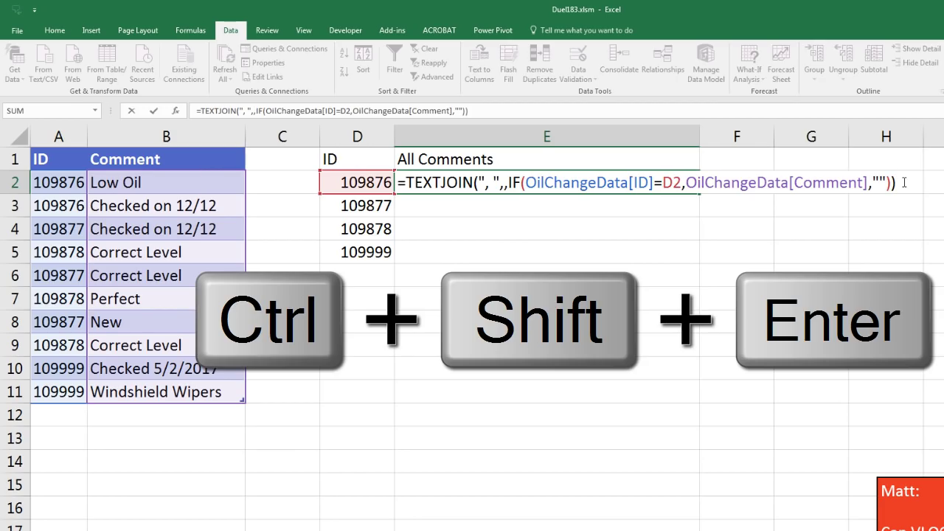
key(ctrl+shift+Return)
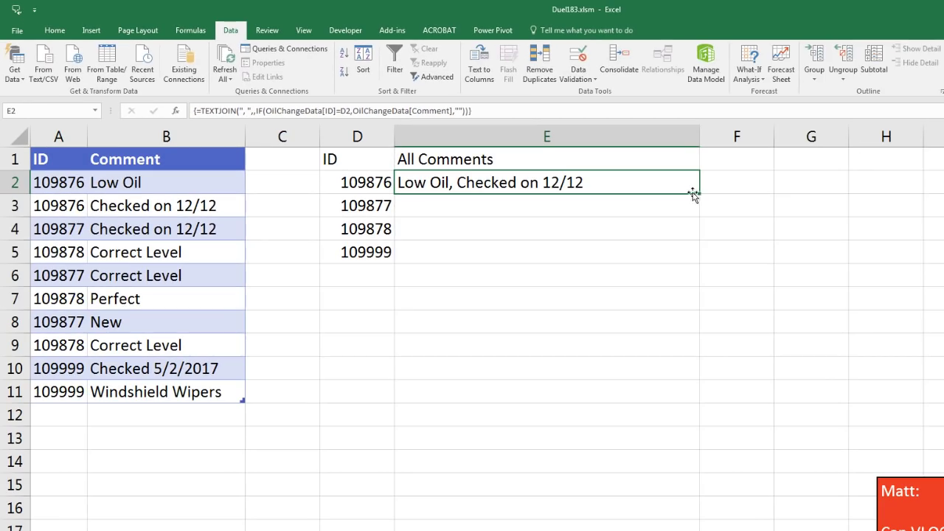
double_click(694, 194)
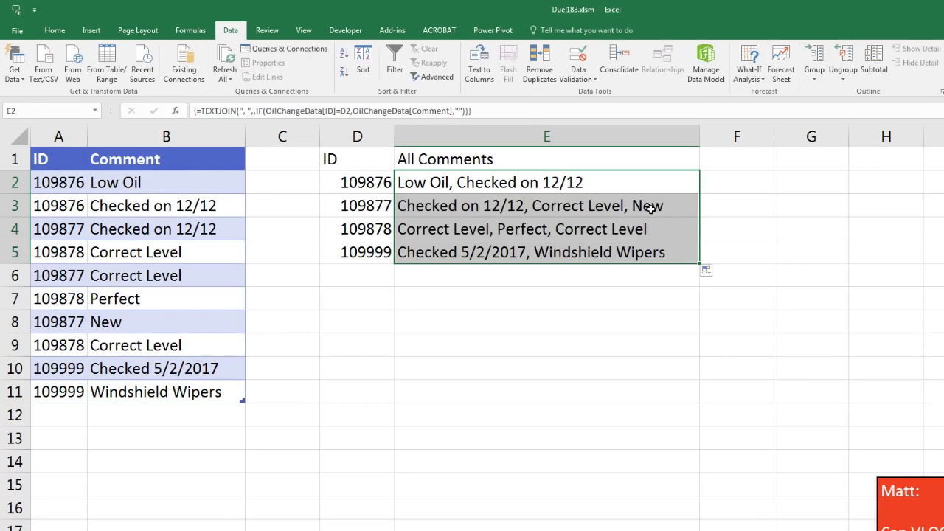
Check the cell references of the copied array formula in E5, leaving it as an array formula
click(526, 255)
key(F2)
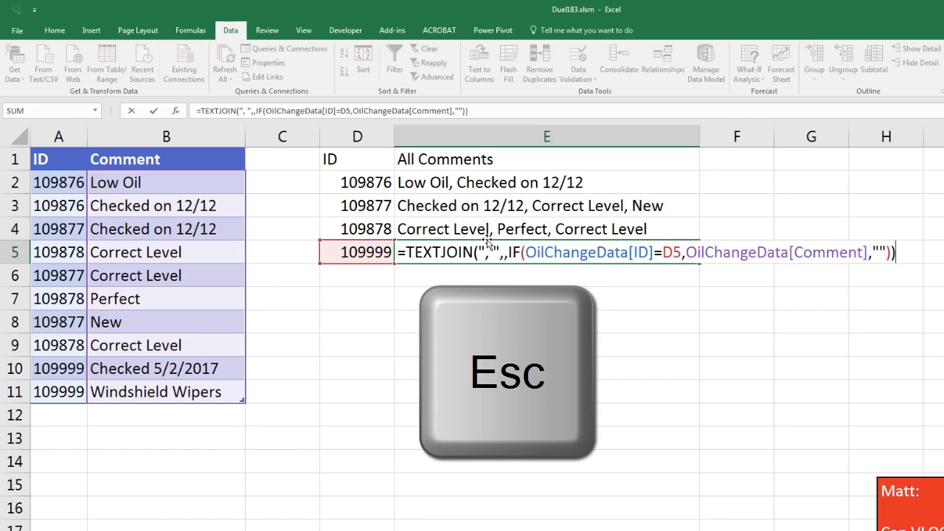
key(ctrl+shift+Return)
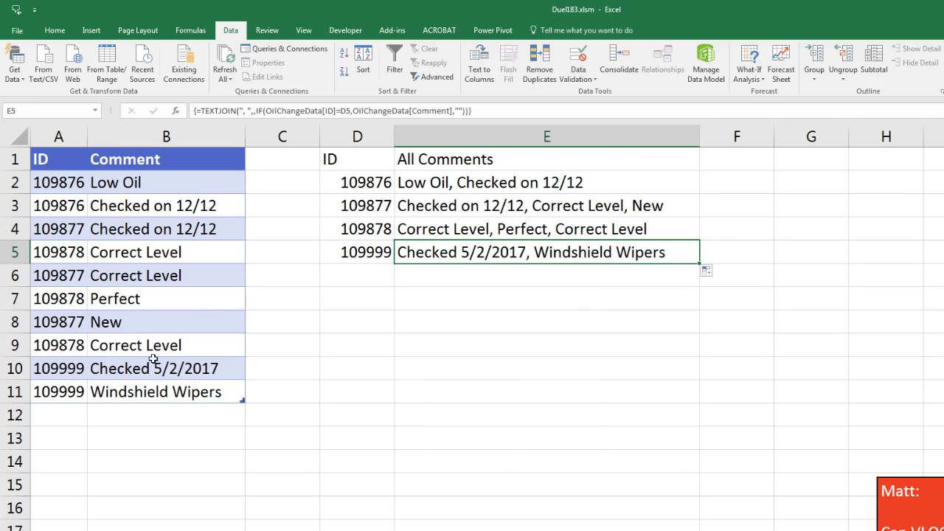
Append a row to the OilChangeData table with ID 20000 and the comment "Check 5/3/2017"
click(59, 414)
click(147, 392)
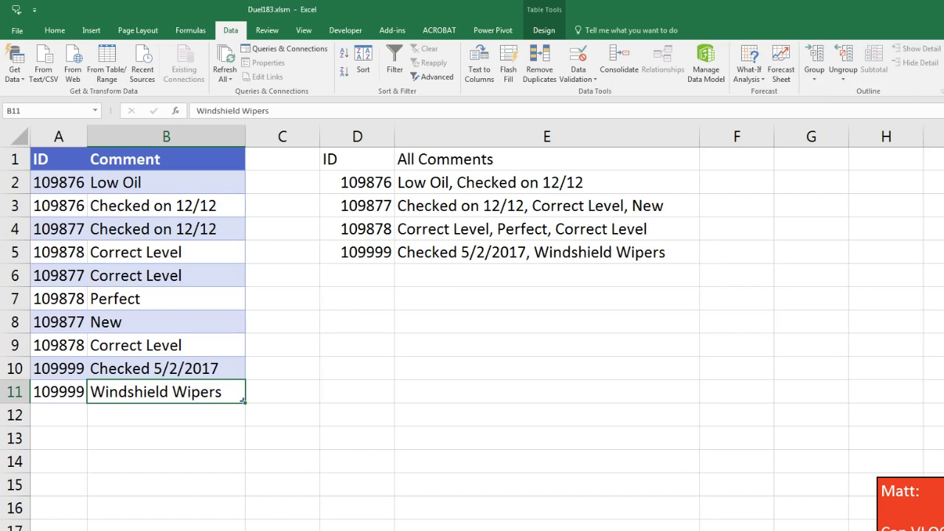
key(Tab)
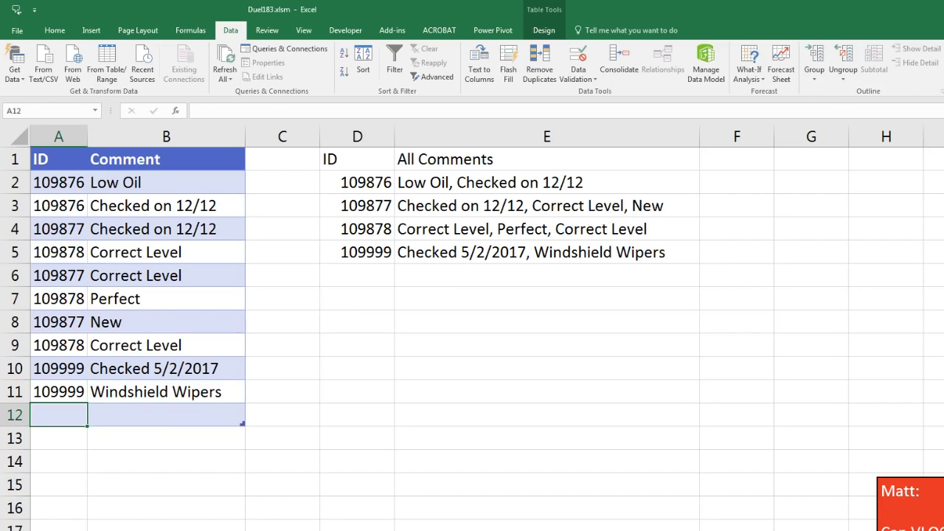
text(20000)
key(Tab)
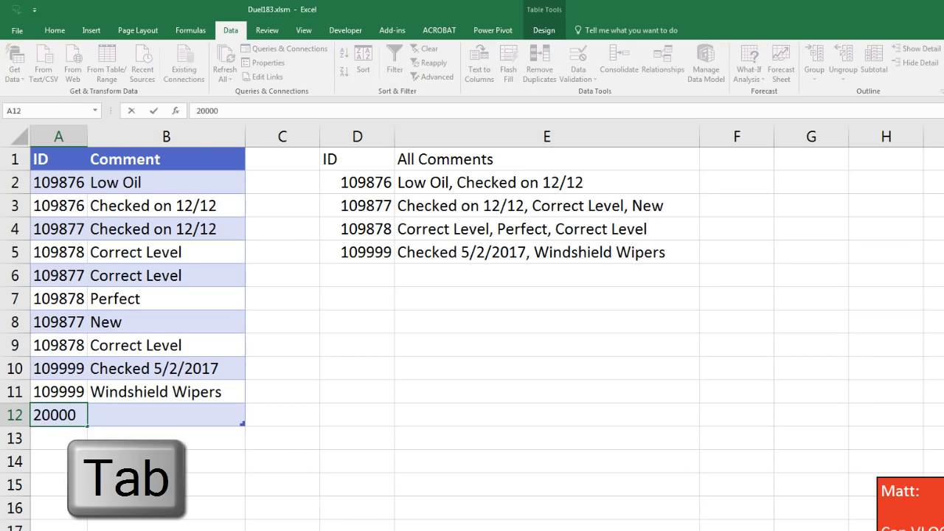
text(Check 5/3/2017)
key(Tab)
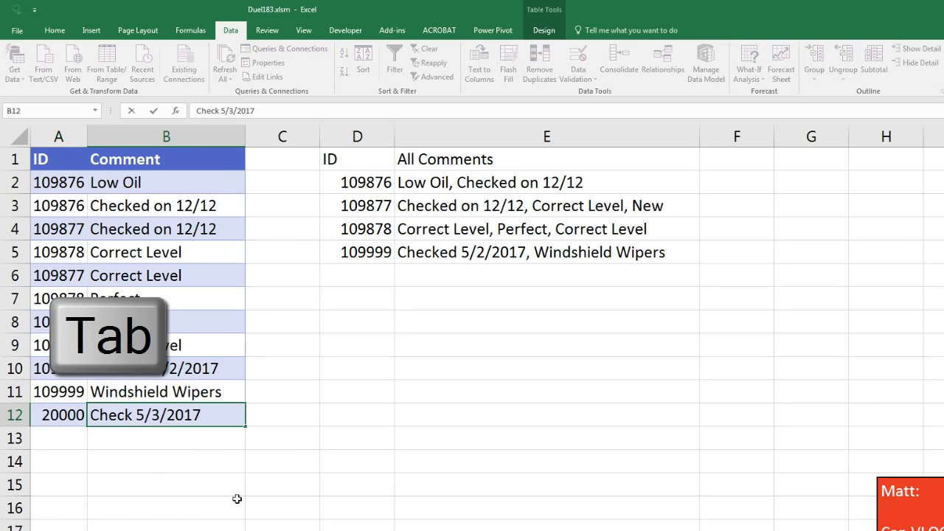
Add another table row with ID 200000 and the comment "Perfect", and correct the ID in A12 to 200000
text(200000)
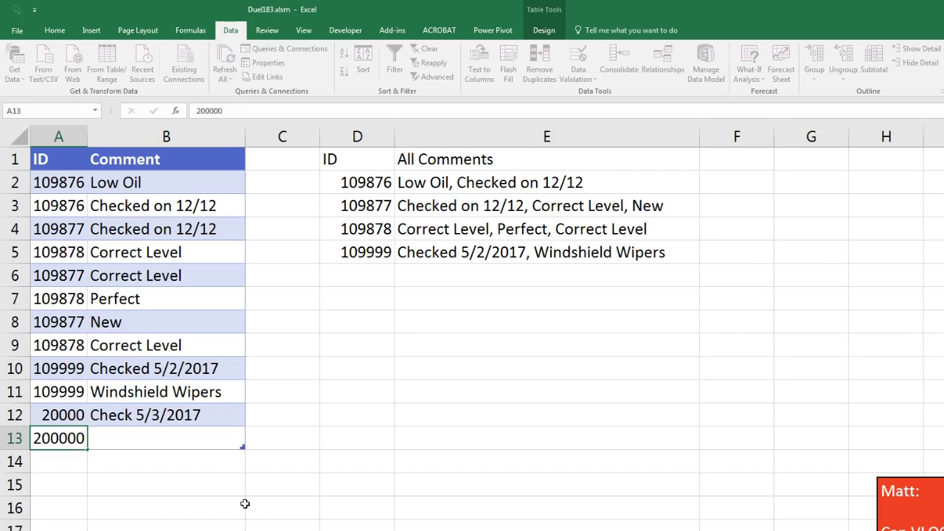
key(Tab)
double_click(62, 414)
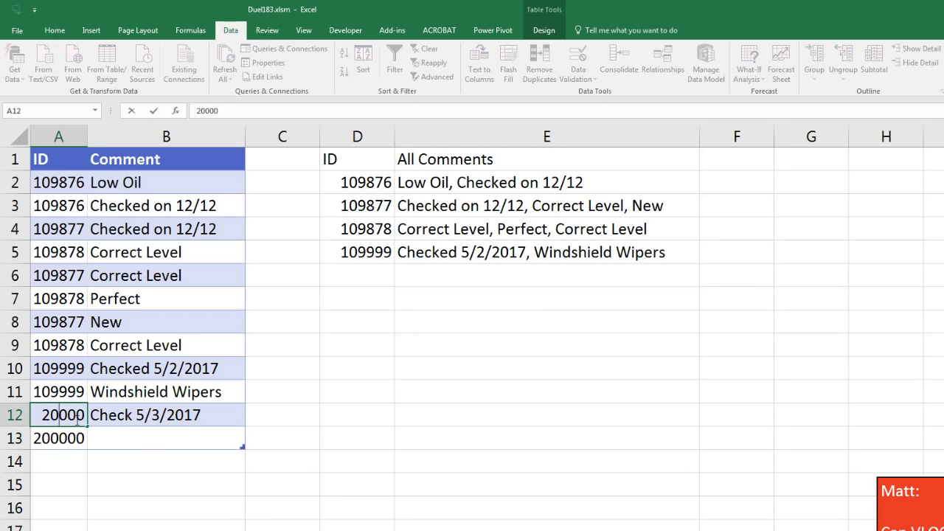
text(0)
click(153, 435)
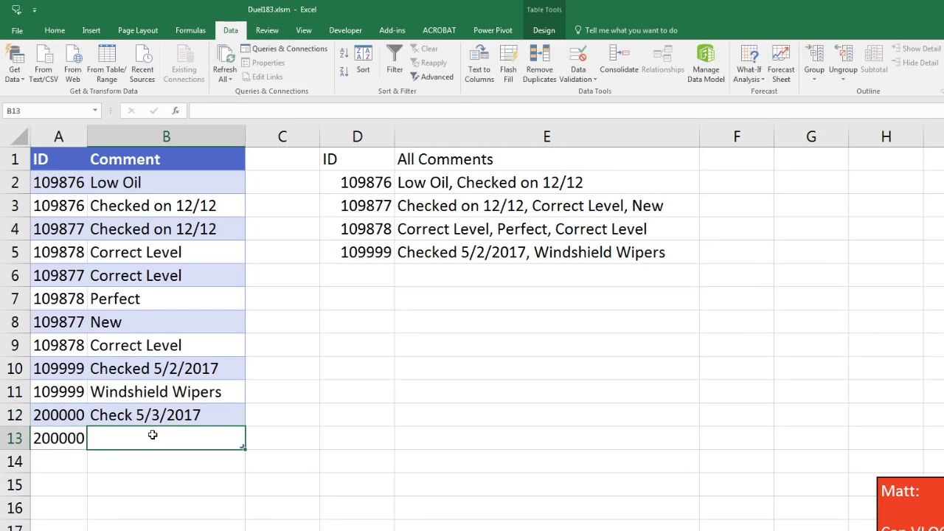
text(Perfect)
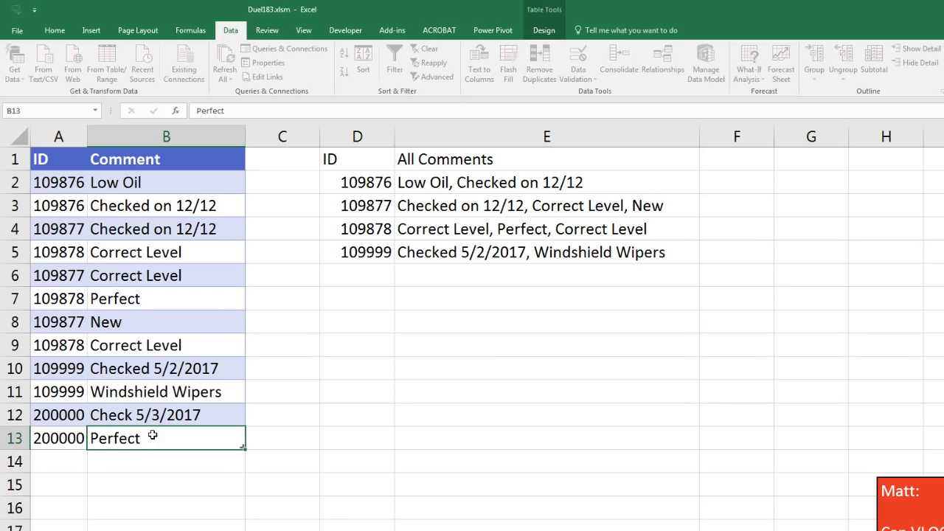
key(Return)
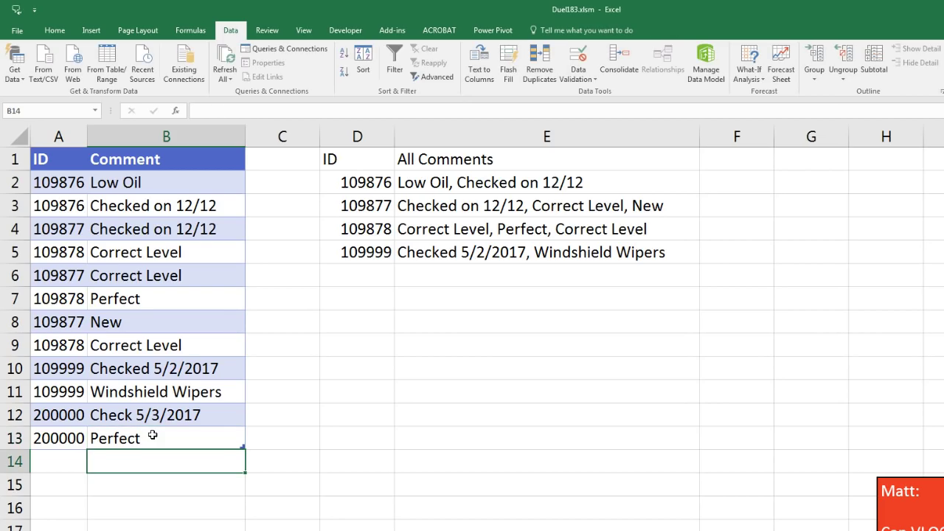
click(363, 327)
drag(362, 157, 359, 256)
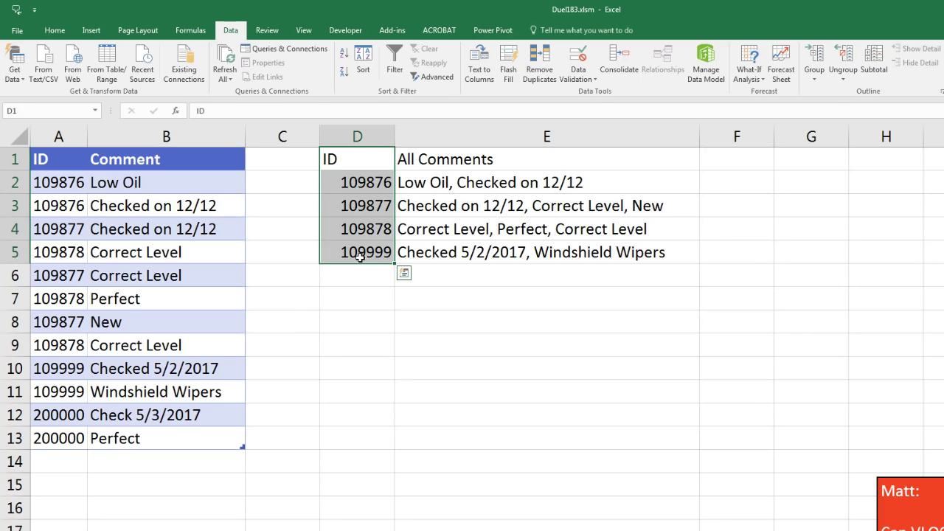
click(361, 300)
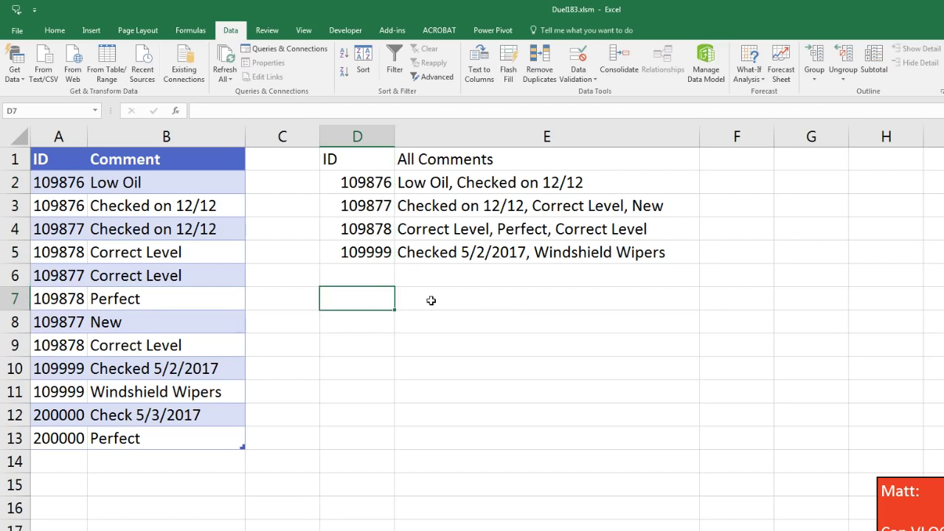
click(496, 315)
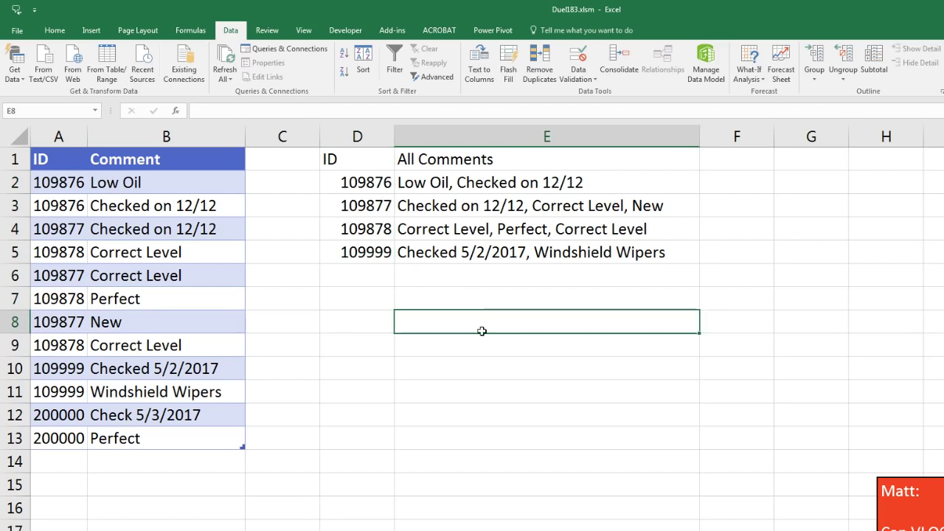
Extract the unique IDs from A1:A13 to D1 with an Advanced Filter that copies unique records only to another location
click(379, 379)
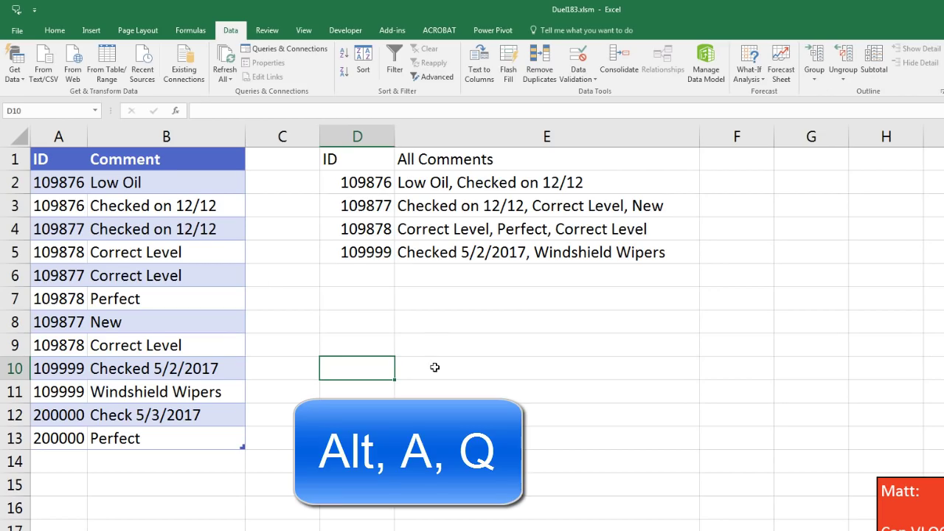
key(alt)
key(a)
key(q)
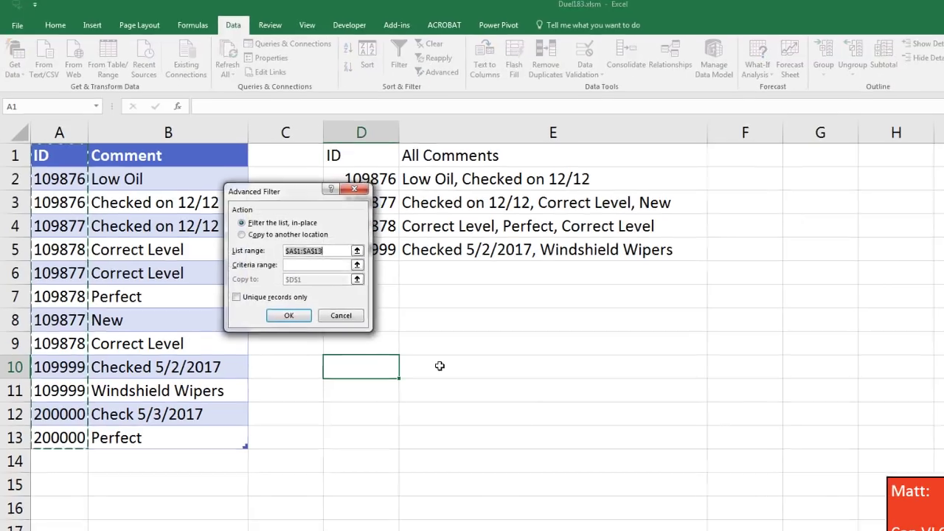
click(280, 194)
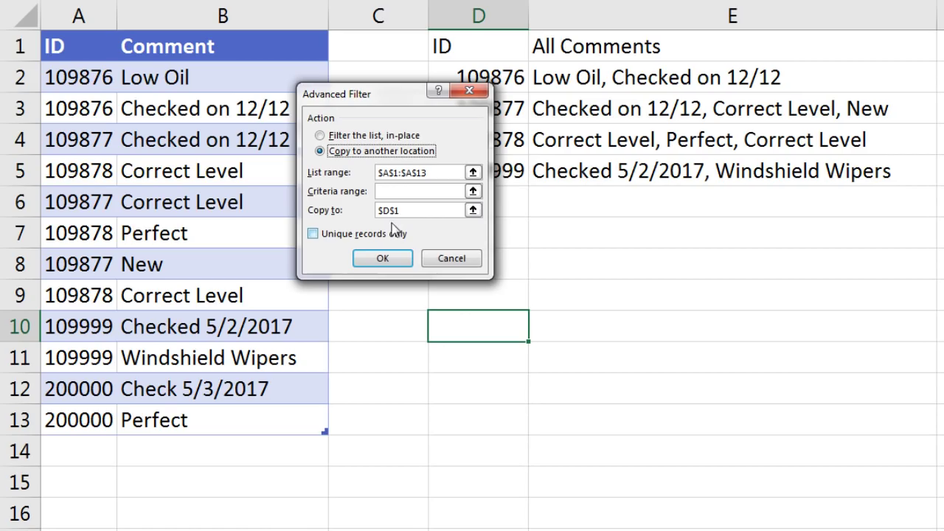
click(313, 234)
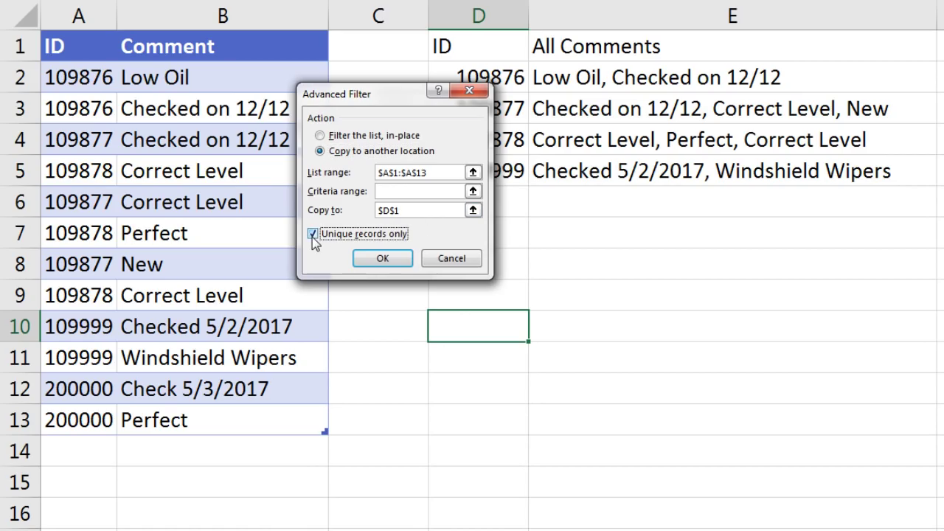
click(391, 260)
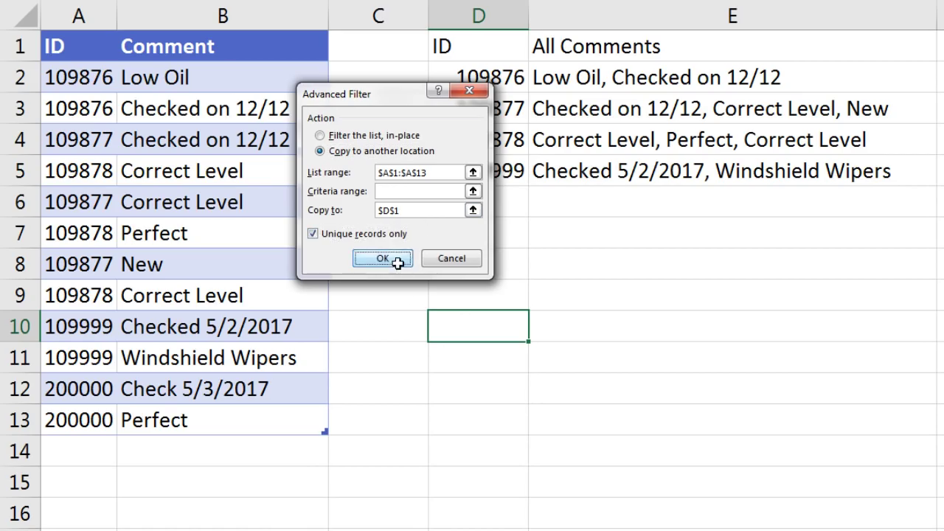
Extend the array formula from E5 down to E6 for the new ID
click(922, 180)
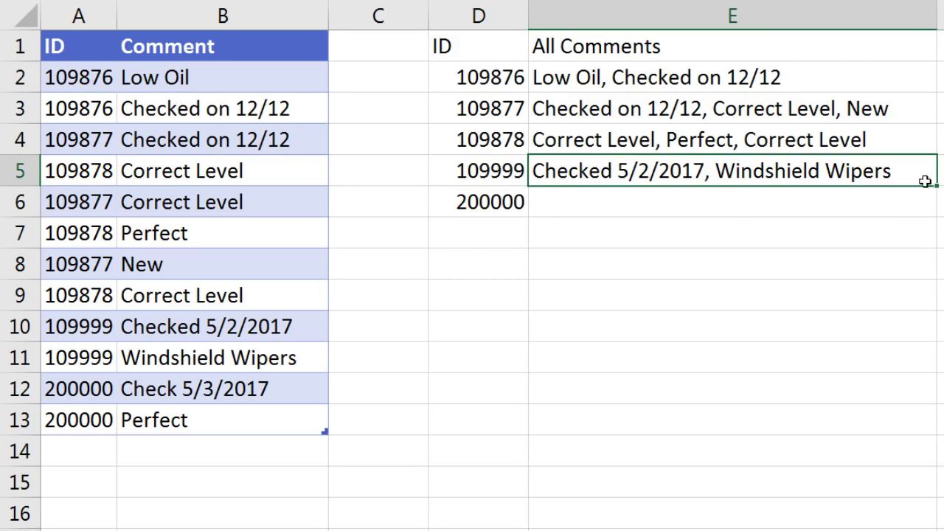
drag(935, 190, 934, 214)
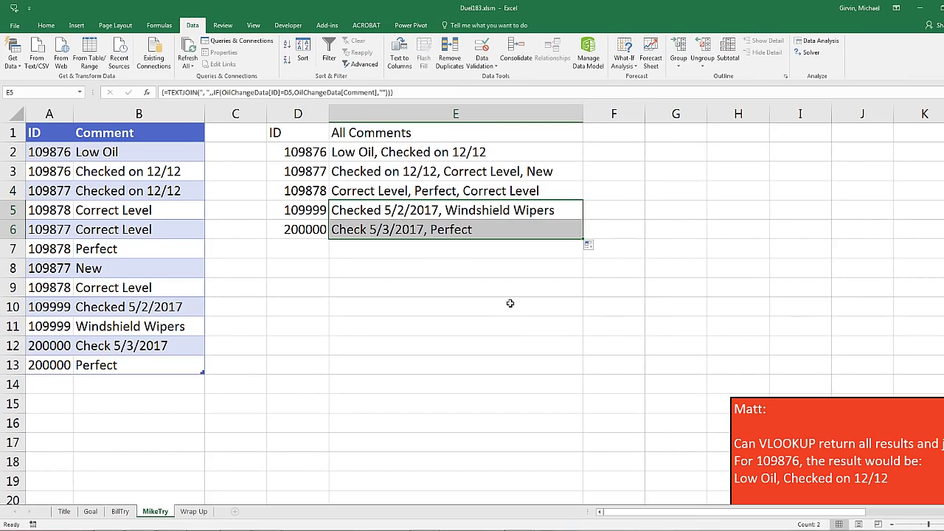
Open the array formula in E2 and review the IF function's logical test
click(344, 153)
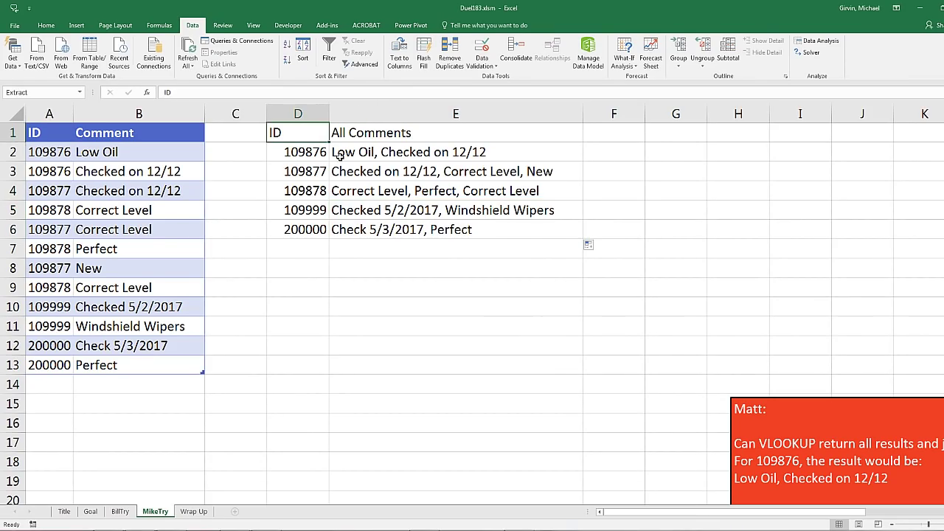
key(F2)
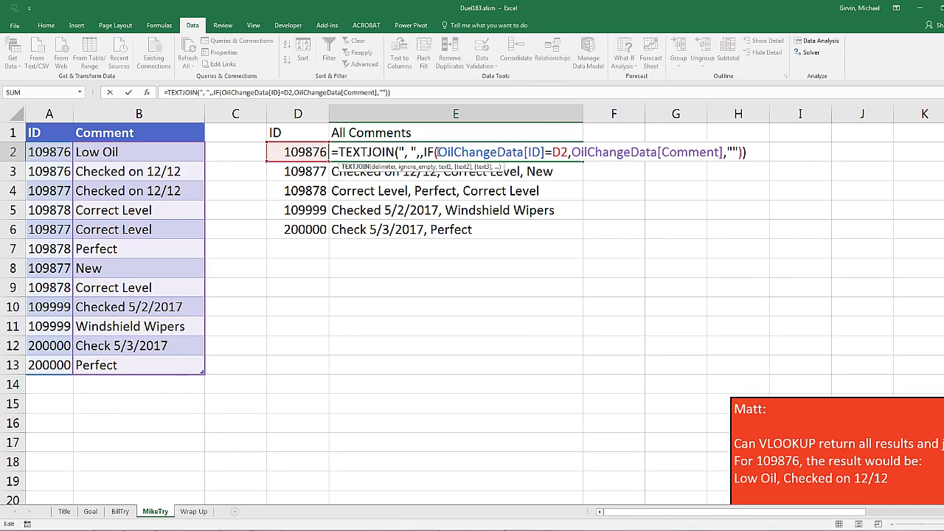
click(436, 152)
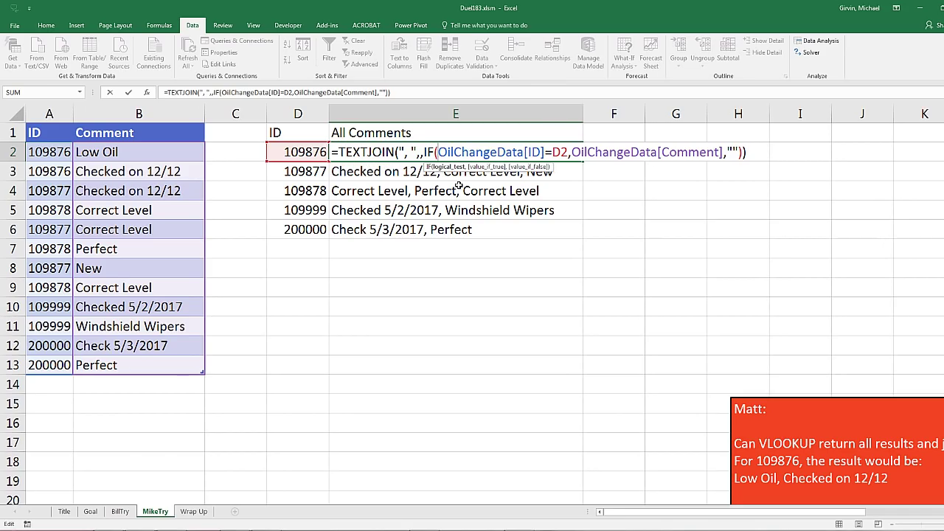